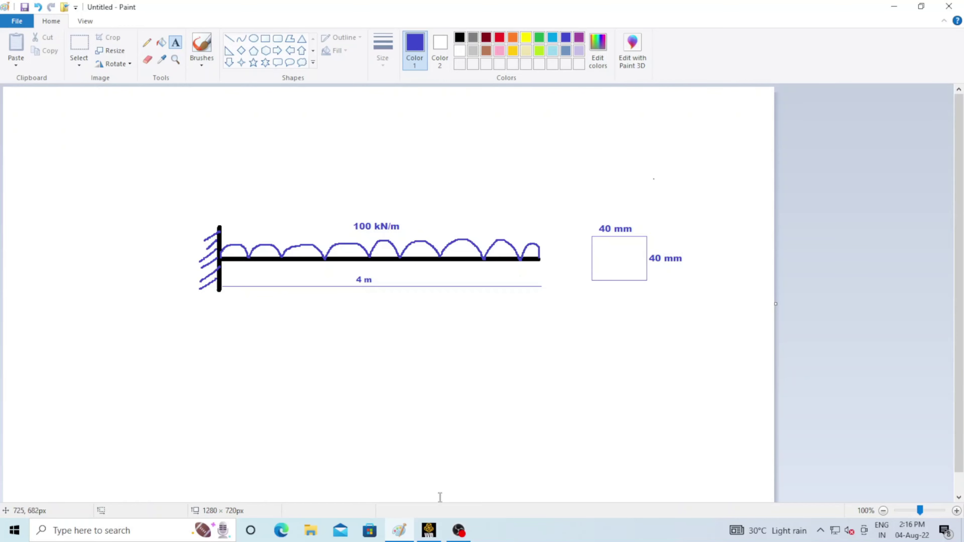
Switch to Ansys Workbench and add a Static Structural analysis system to the project schematic.
left_click(428, 529)
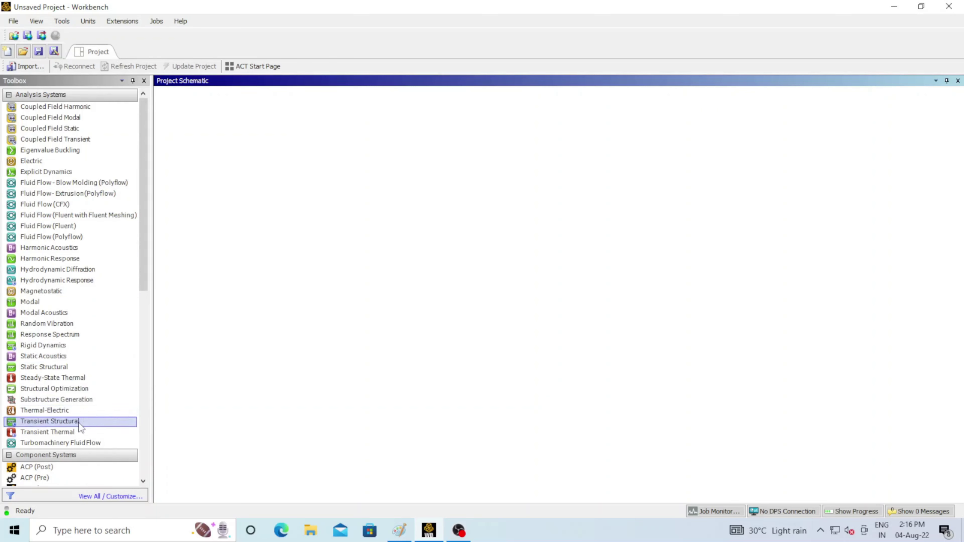
left_click_drag(76, 368, 218, 157)
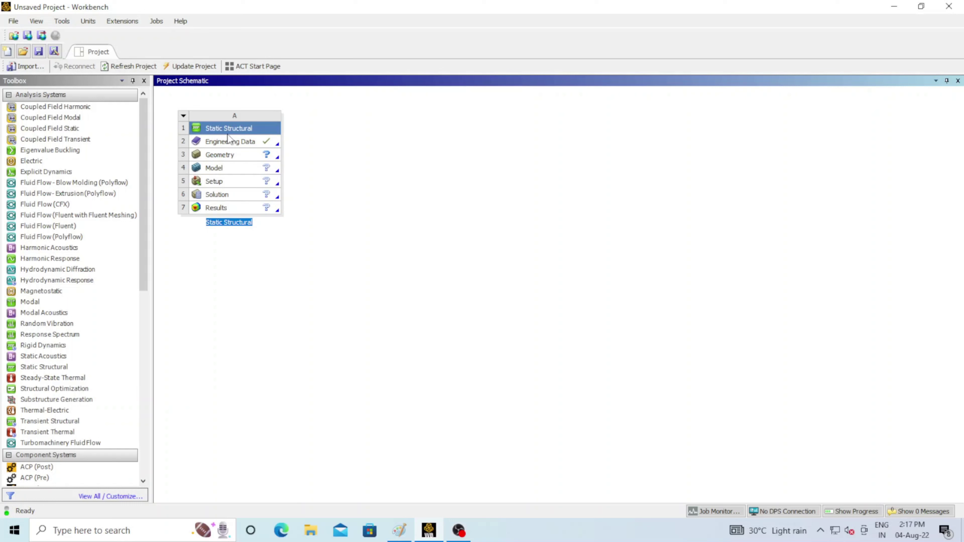
Review the Structural Steel material in the system's Engineering Data and return to the project schematic.
left_click(238, 145)
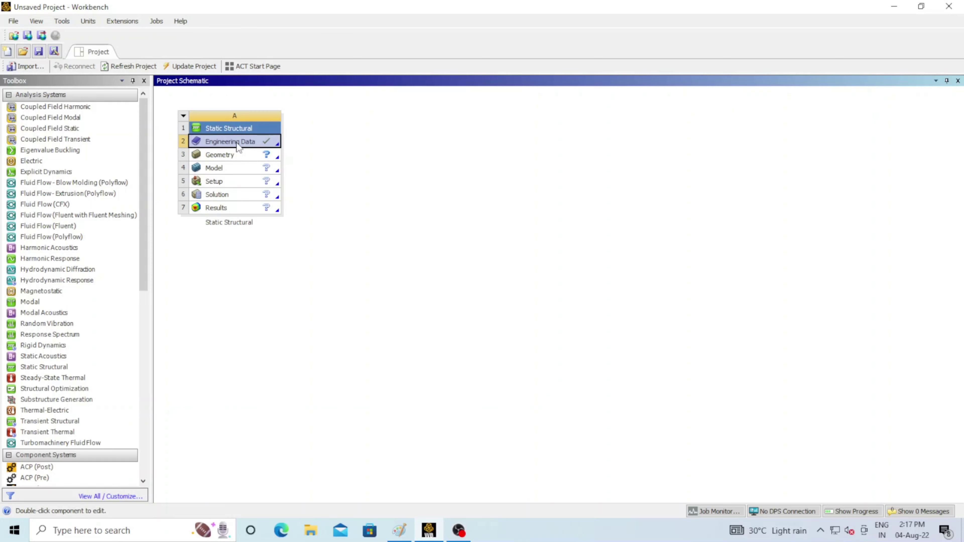
double_click(238, 146)
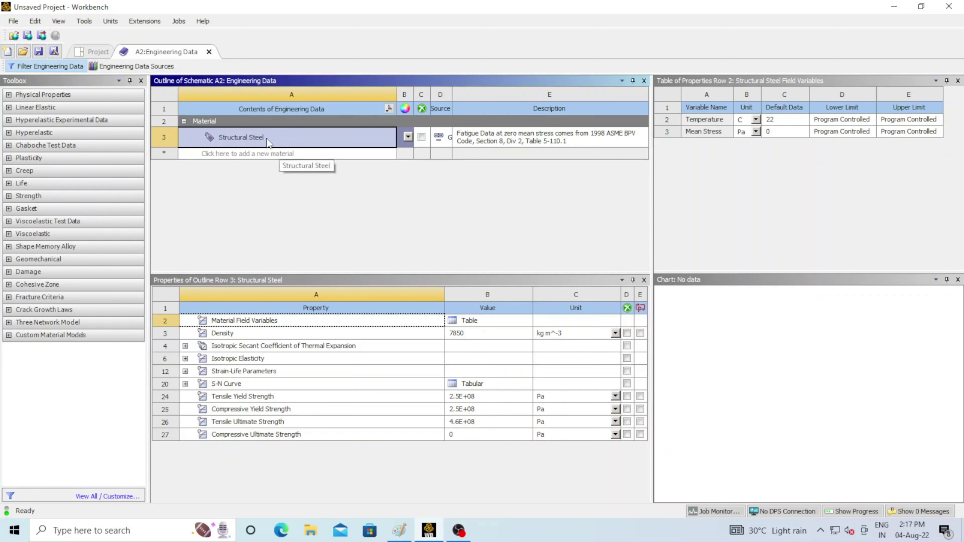
left_click(88, 55)
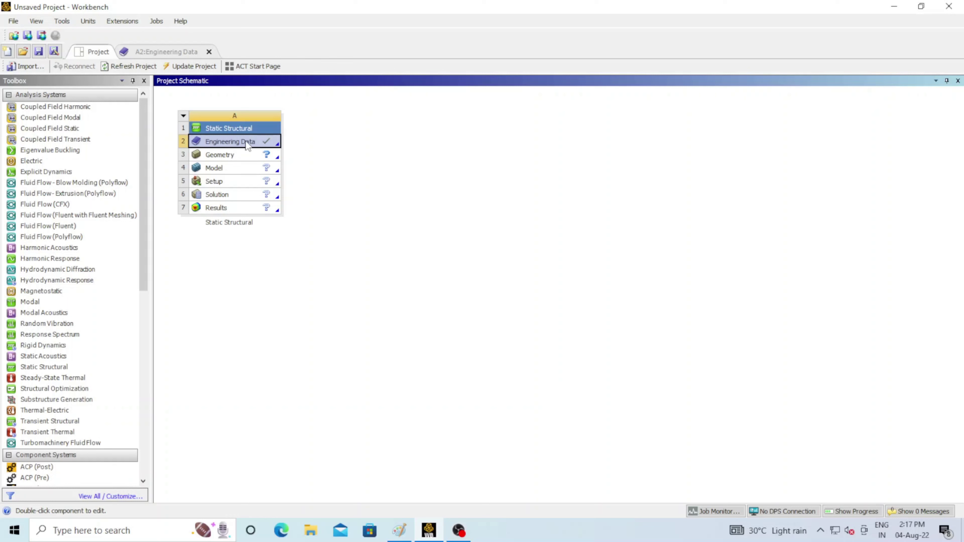
Open the Static Structural system's Geometry in DesignModeler.
left_click(234, 155)
double_click(233, 155)
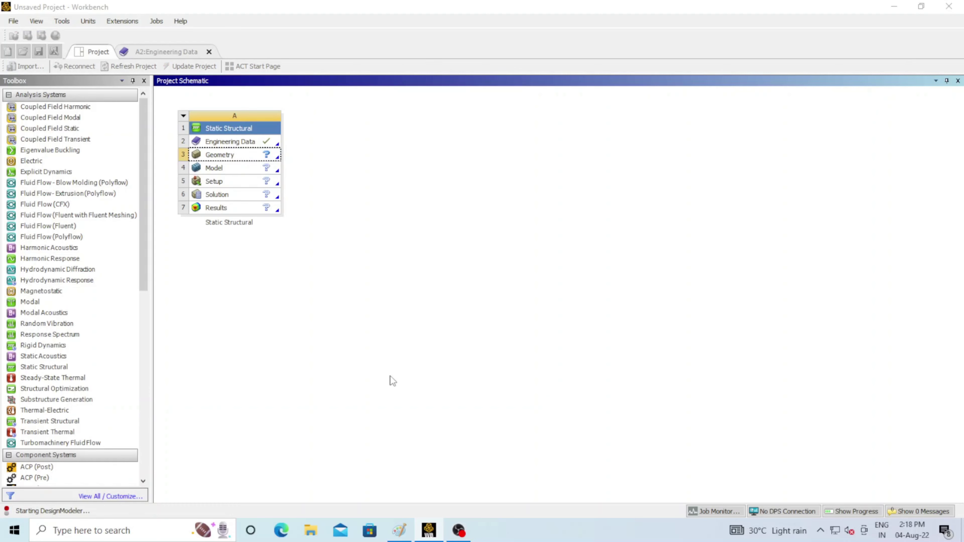
left_click(396, 531)
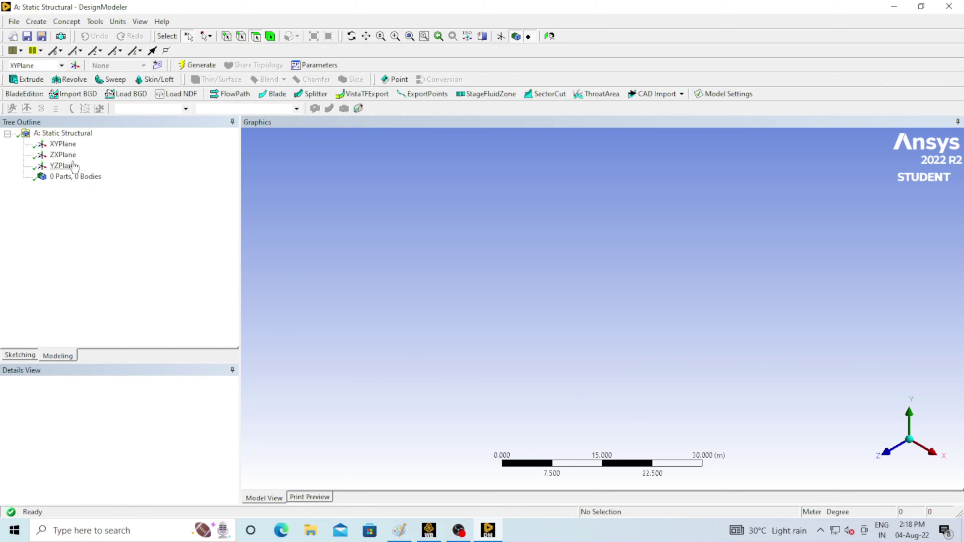
Select the XYPlane as the sketch plane, view it face-on, and use meters as the length unit.
left_click(68, 146)
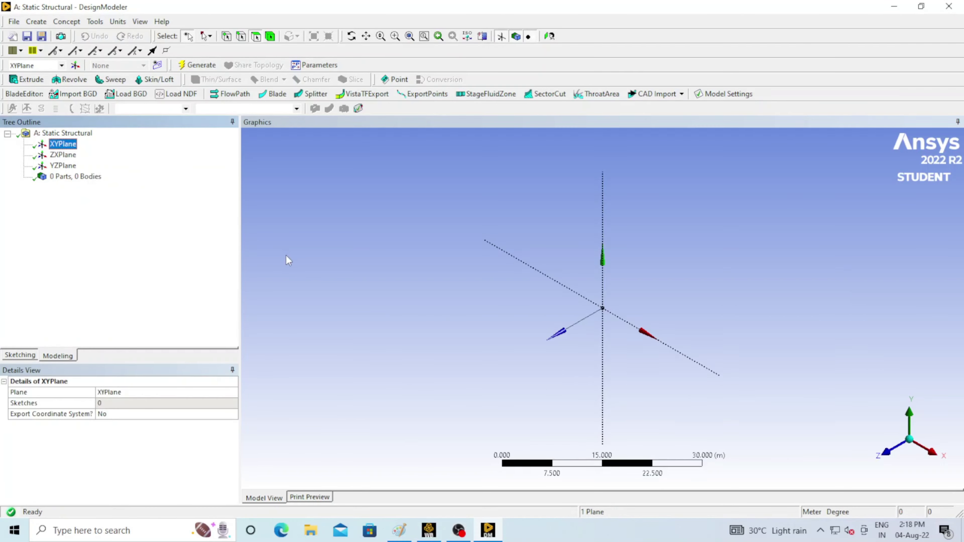
scroll(663, 292, "up", 1)
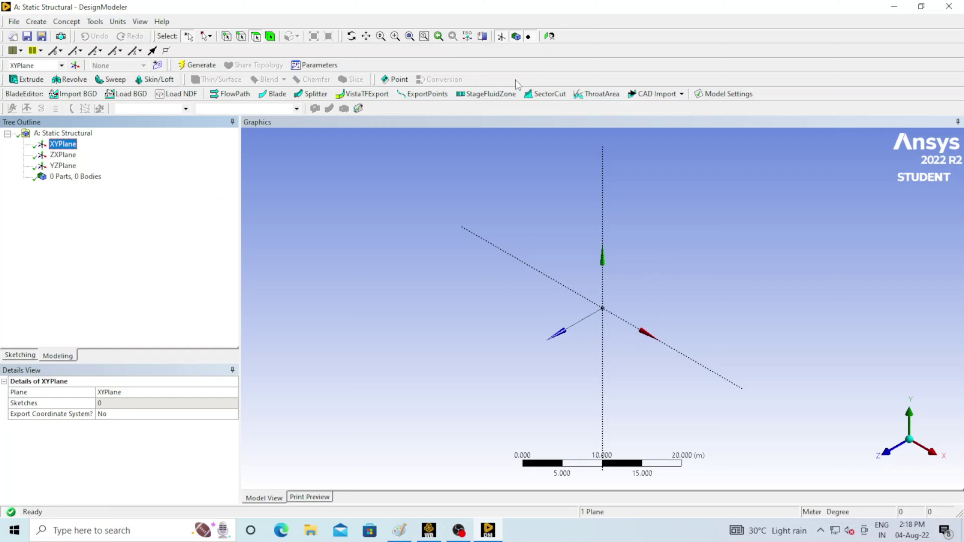
left_click(550, 36)
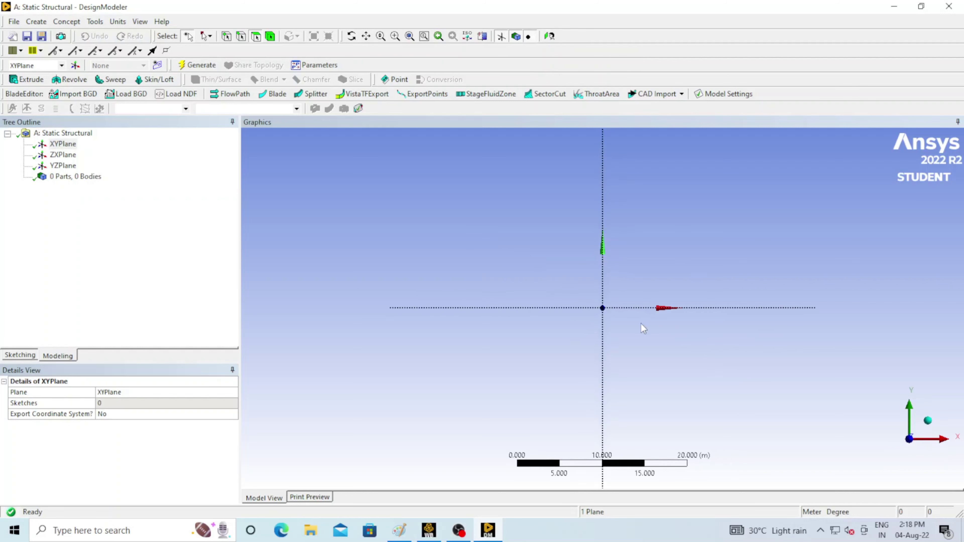
left_click(118, 21)
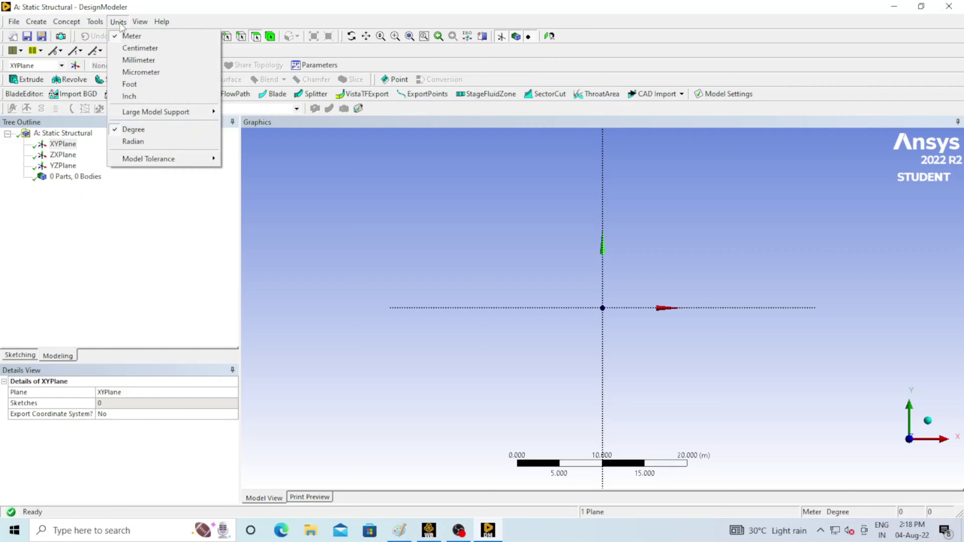
left_click(132, 37)
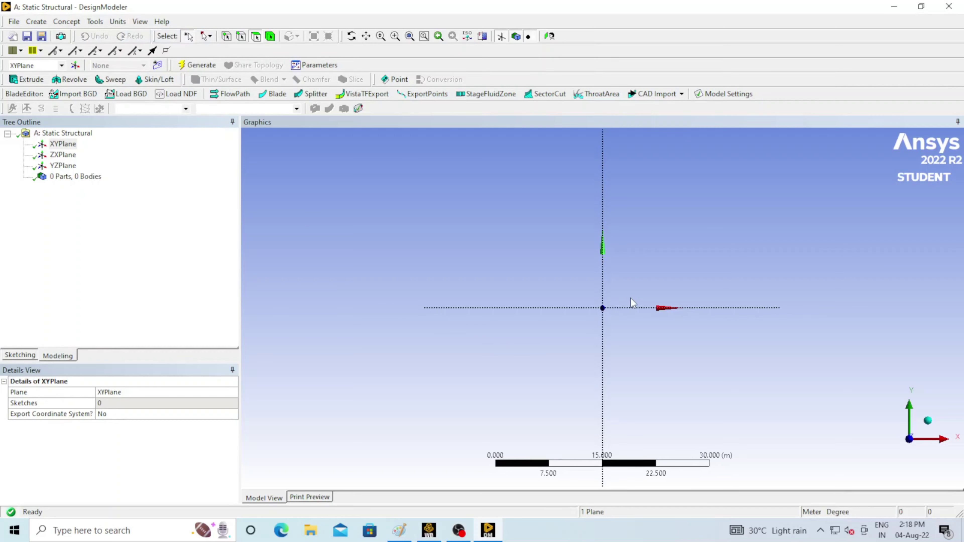
Sketch a horizontal line about 7.3 m long on the XYPlane, starting at the origin along the positive X axis.
left_click(17, 357)
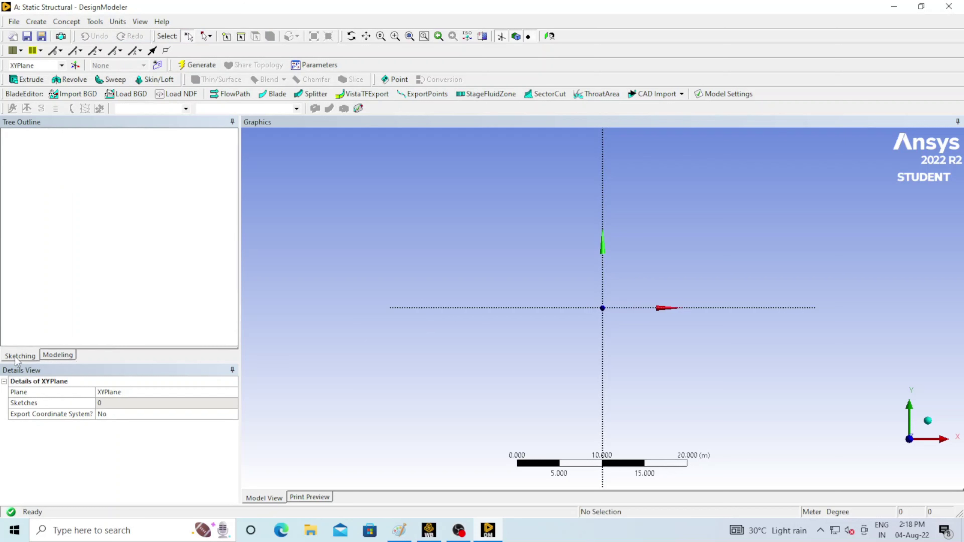
left_click(52, 151)
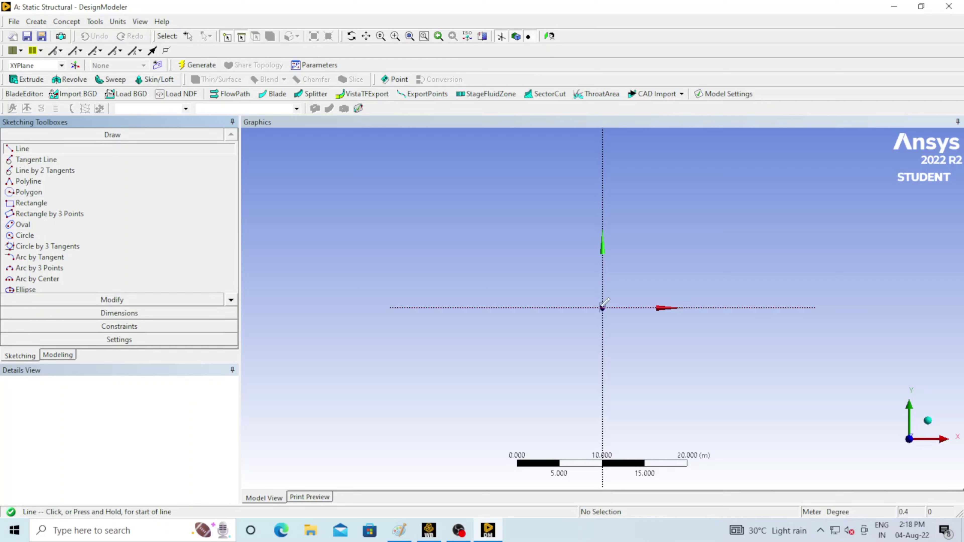
left_click(602, 307)
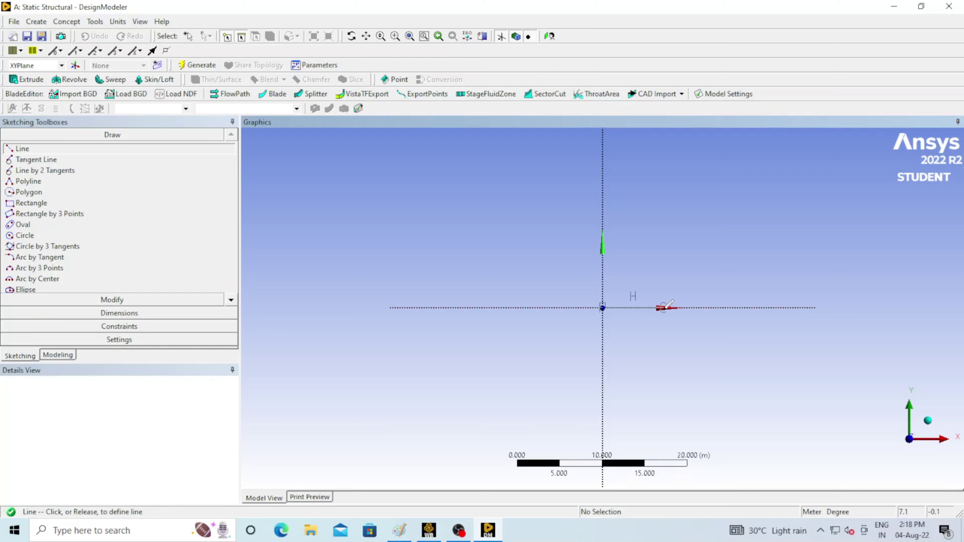
left_click(631, 298)
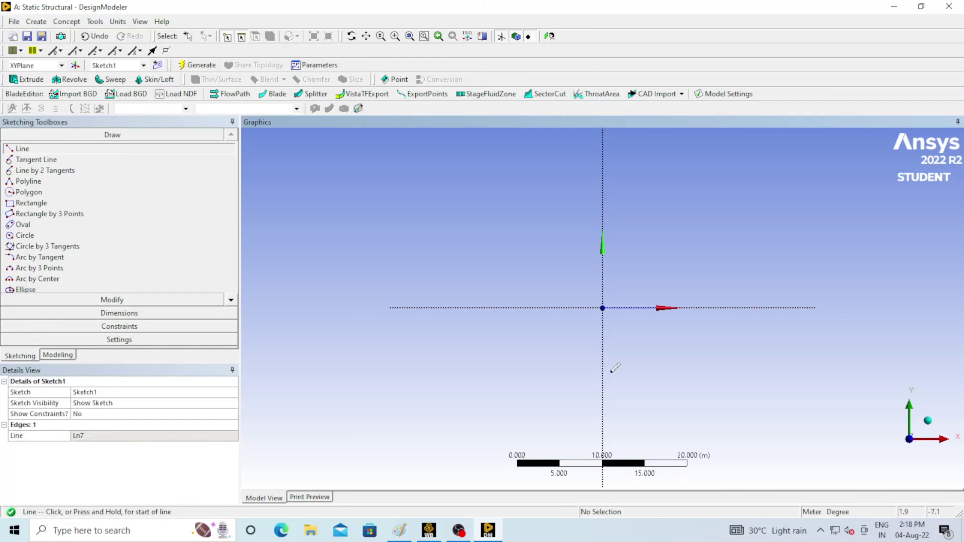
Dimension the length of the horizontal line and set it to 4 m.
left_click(143, 314)
left_click(645, 308)
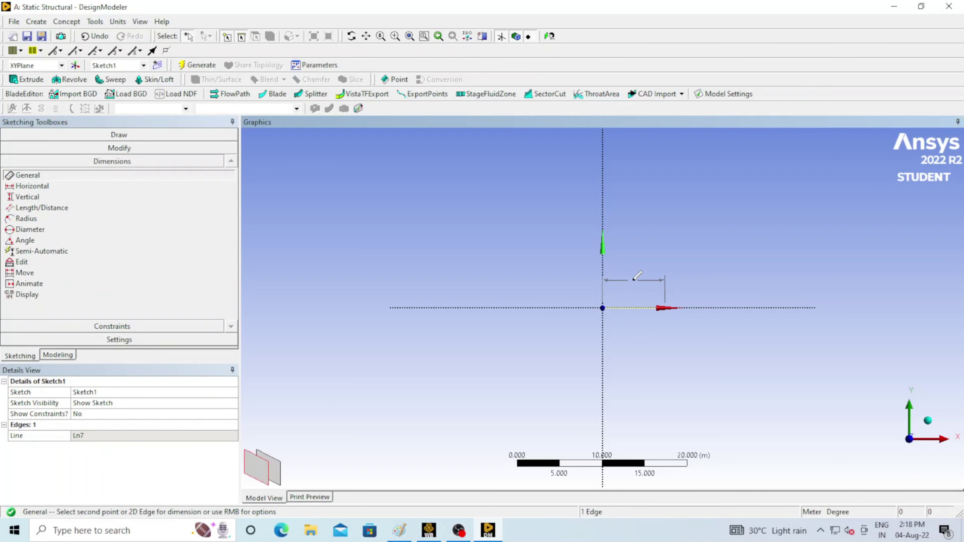
left_click(640, 281)
left_click(129, 437)
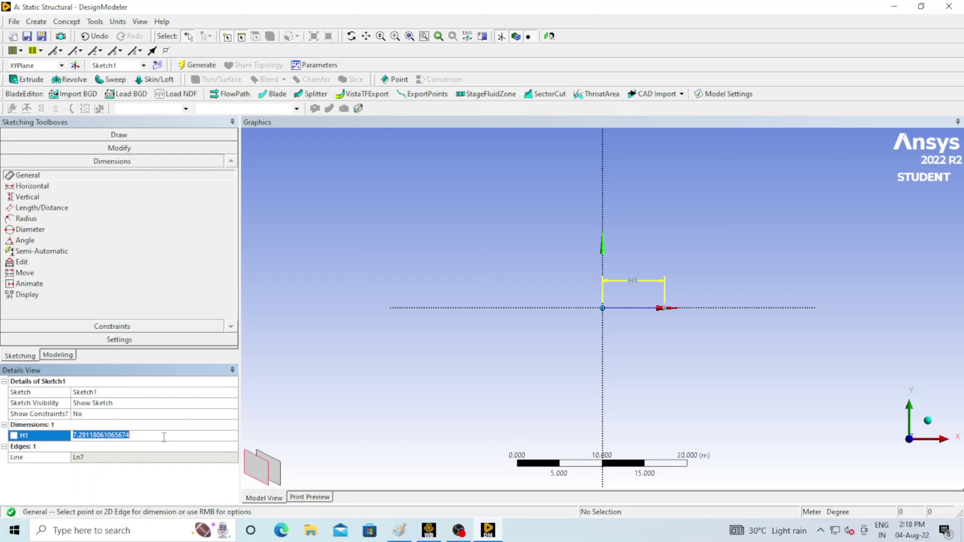
type("4")
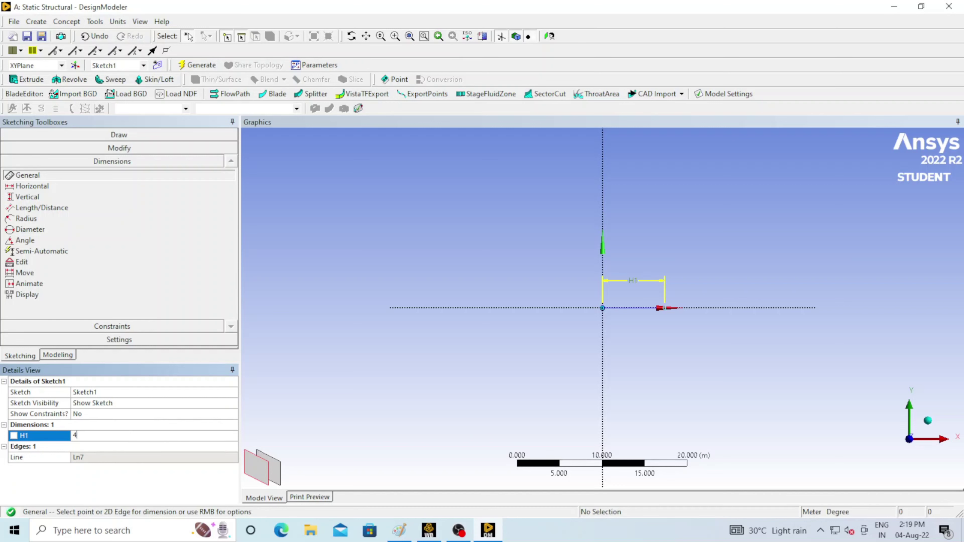
key("Return")
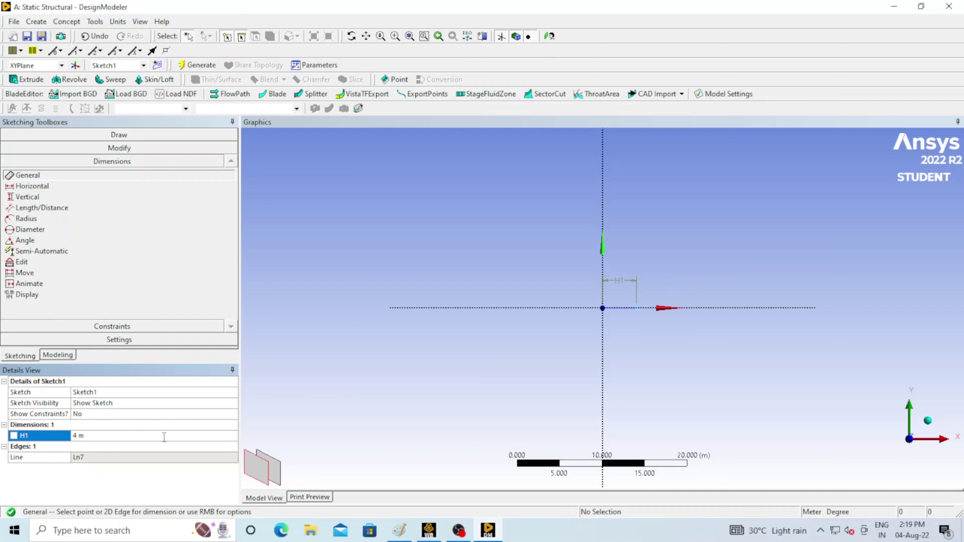
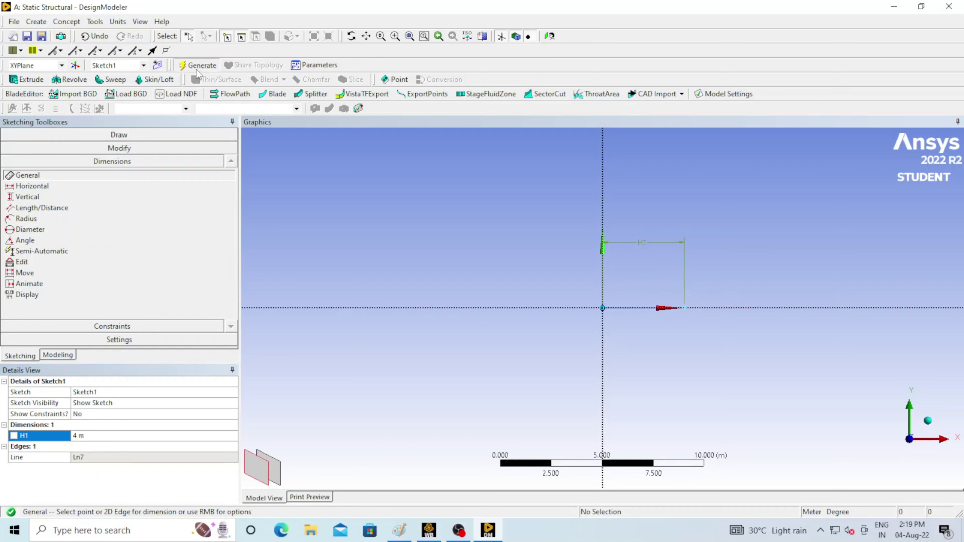
Create a line body from the XYPlane sketch using Lines From Sketches with the Add Material operation, and generate it.
left_click(58, 355)
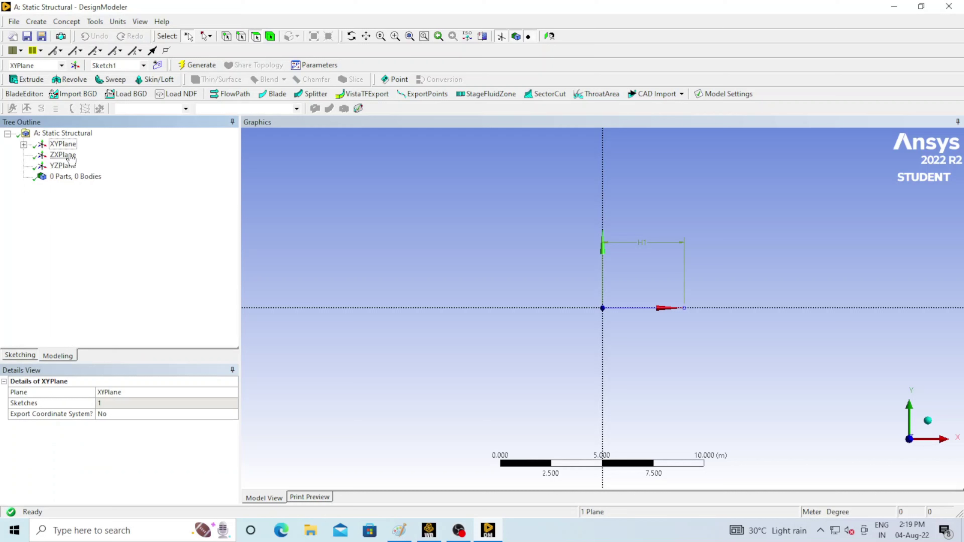
left_click(24, 145)
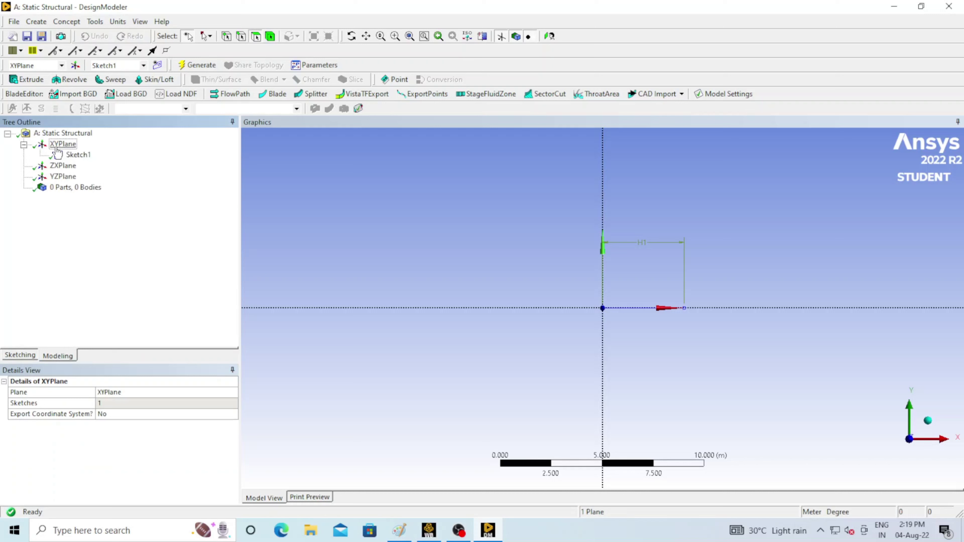
left_click(85, 157)
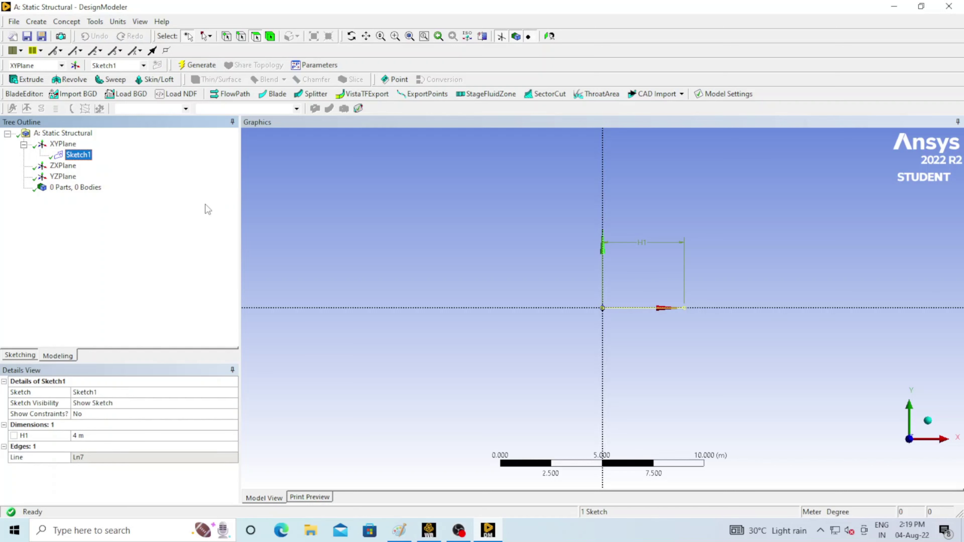
left_click(67, 146)
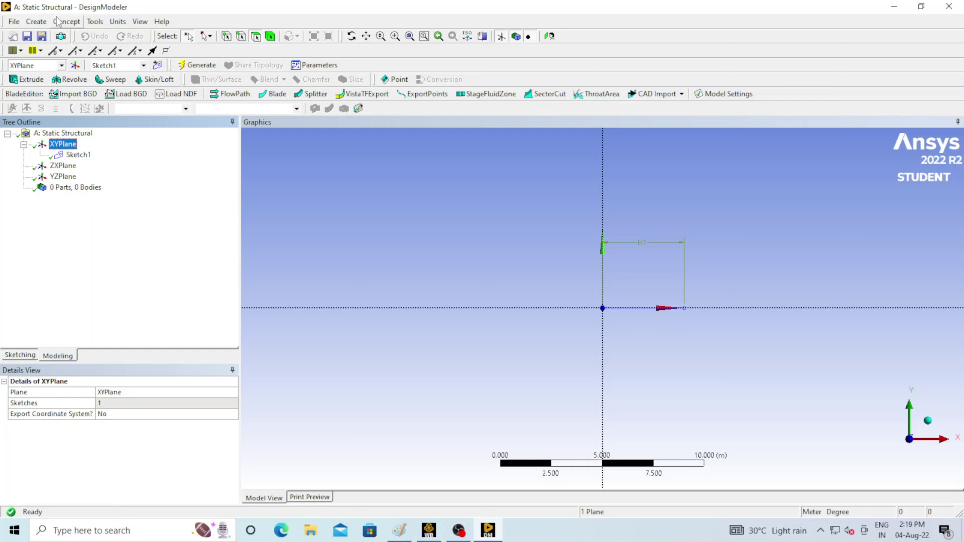
left_click(64, 22)
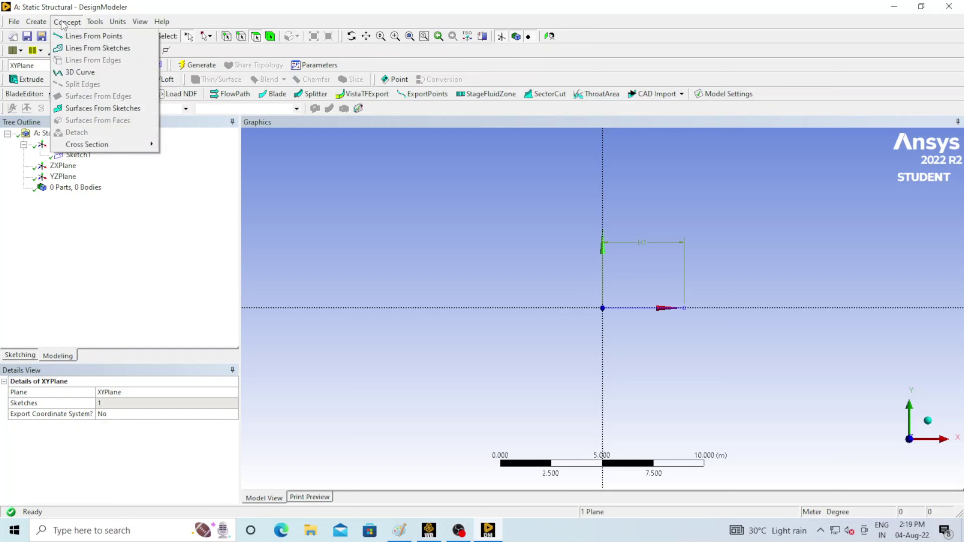
left_click(78, 49)
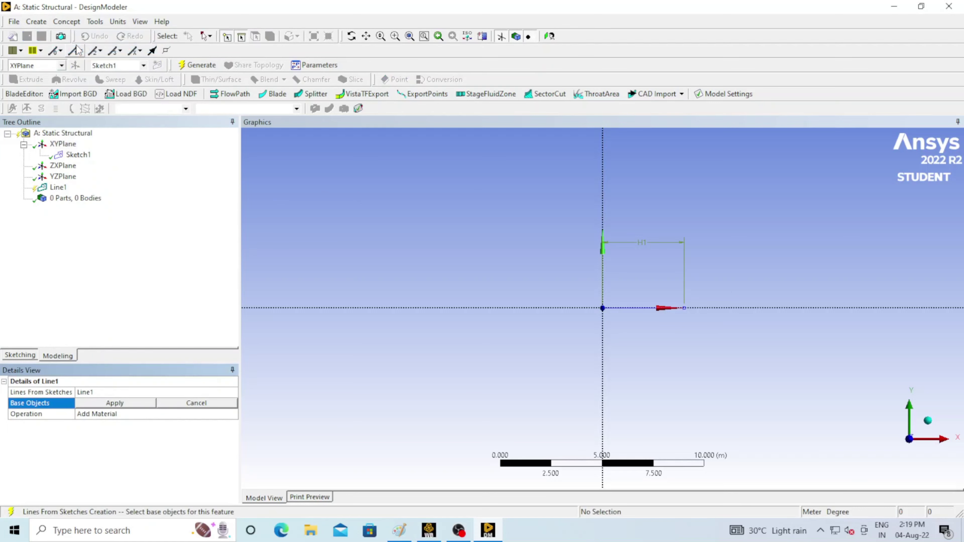
left_click(75, 156)
left_click(111, 403)
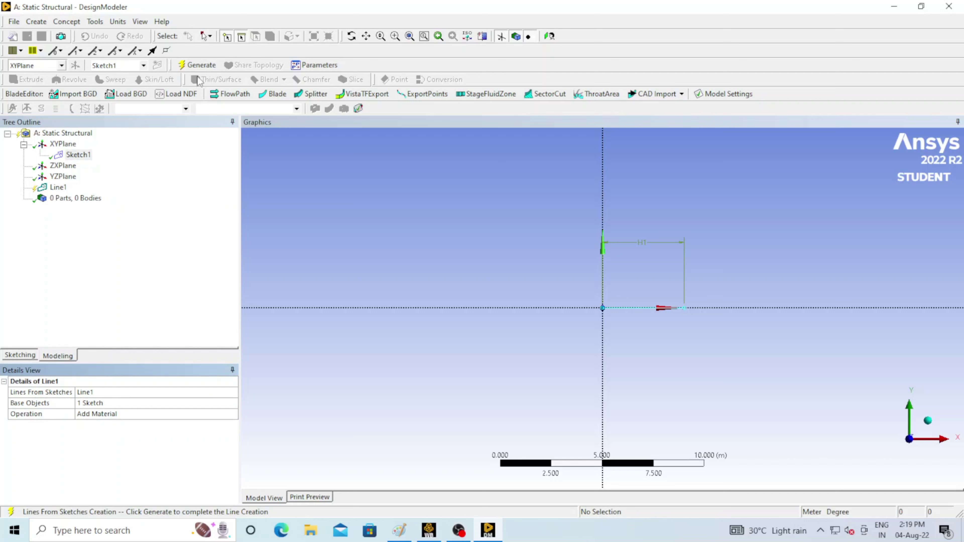
left_click(198, 65)
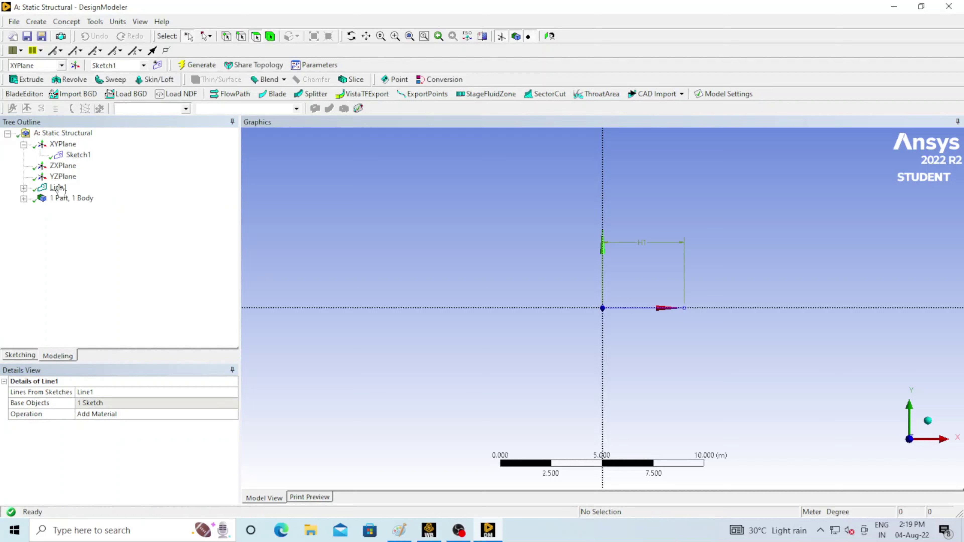
Create a rectangular cross section and set its width B to 0.04 m.
mouse_move(679, 332)
middle_mouse_down()
mouse_move(592, 349)
mouse_move(600, 327)
middle_mouse_up()
scroll(608, 322, "up", 4)
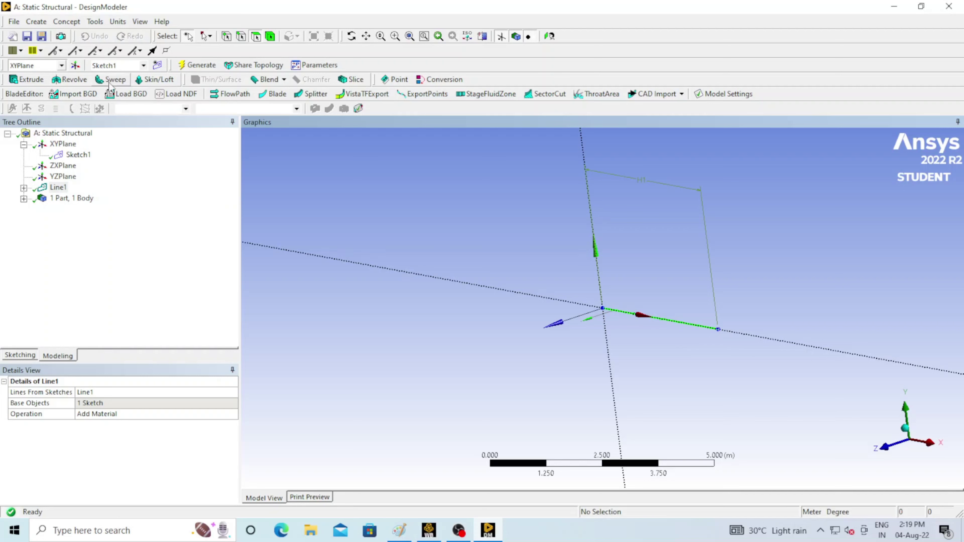
left_click(72, 22)
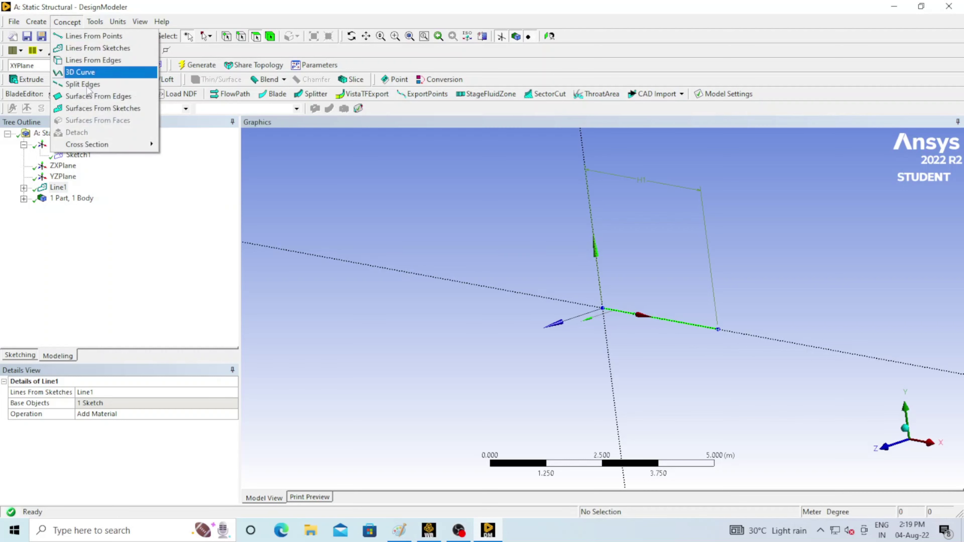
mouse_move(132, 144)
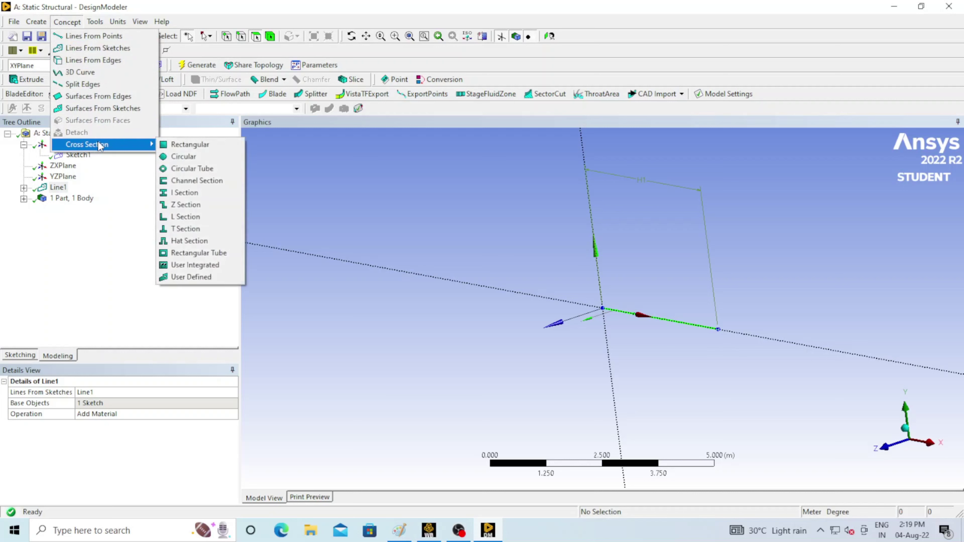
left_click(191, 146)
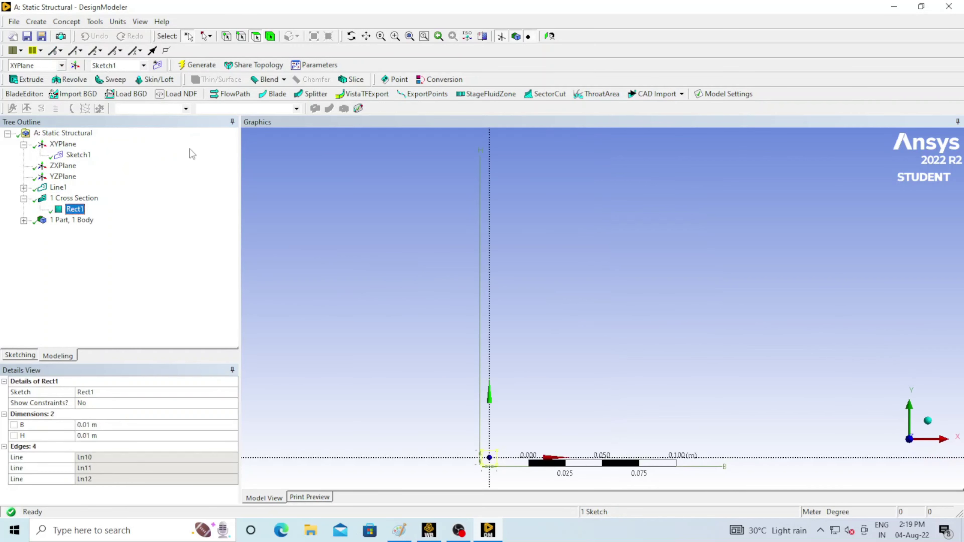
left_click(113, 425)
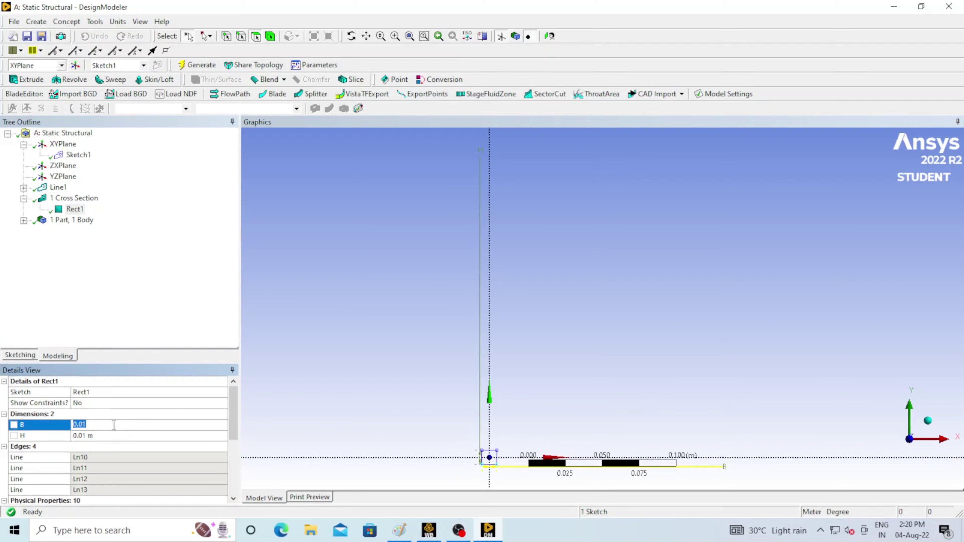
type(".04")
key("Return")
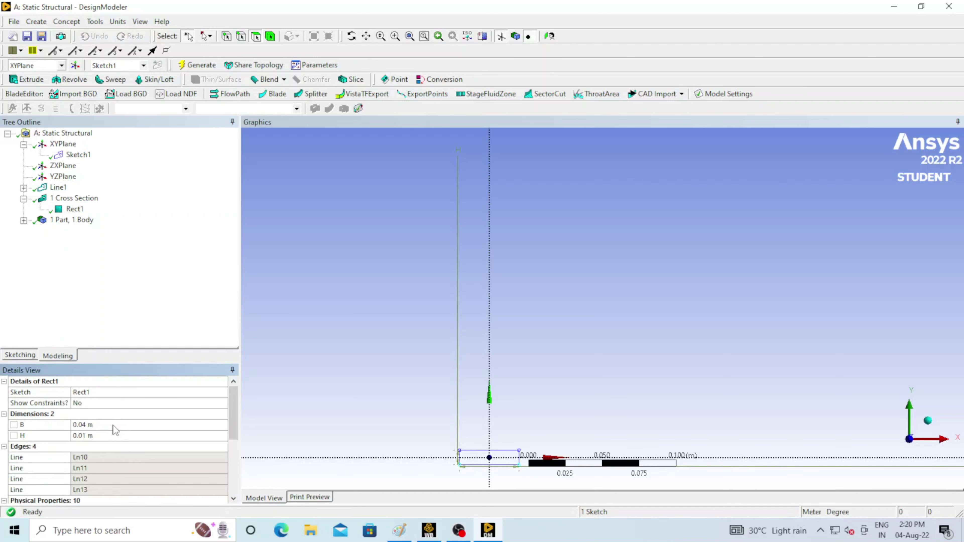
Set the rectangular cross section's height H to 0.04 m.
left_click(113, 436)
type(".04")
key("Return")
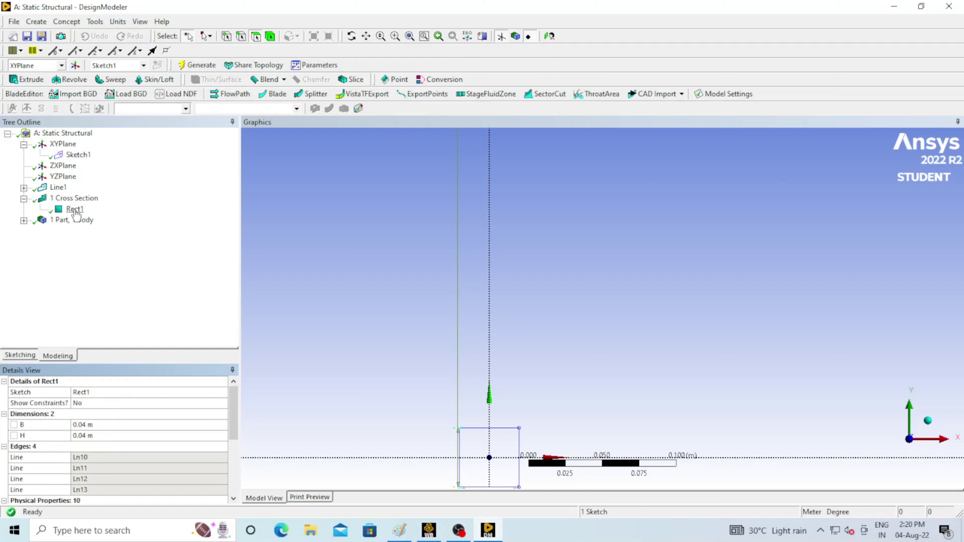
Assign the Rect1 cross section to the line body and generate the model.
left_click(25, 221)
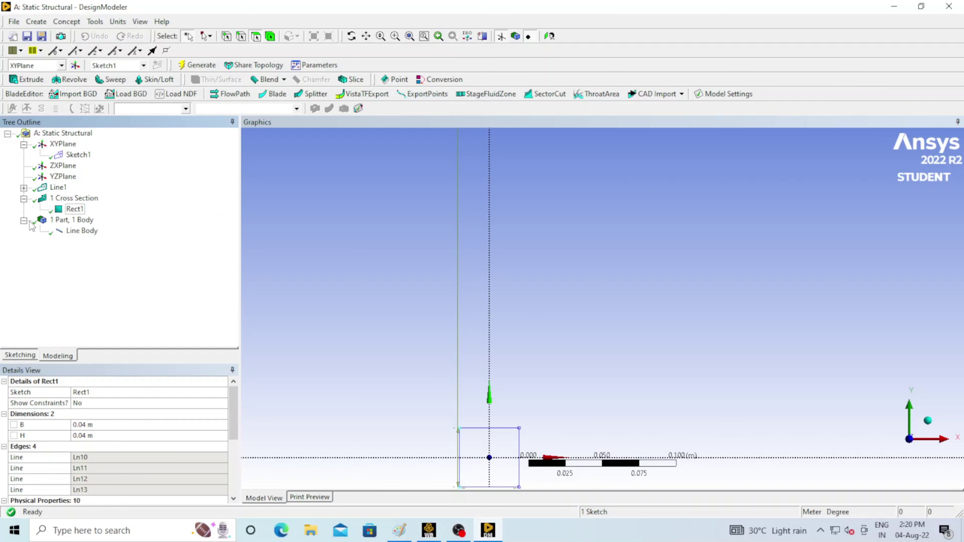
left_click(79, 231)
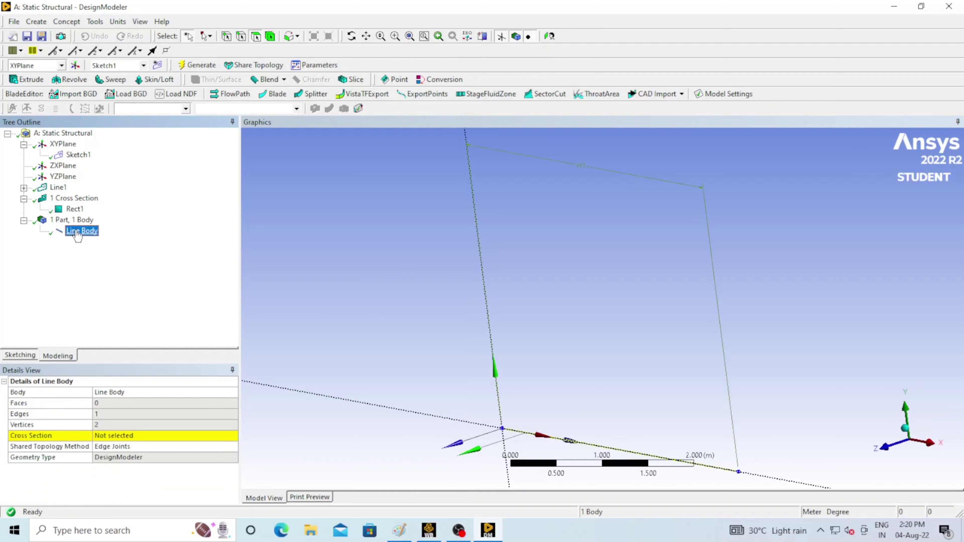
left_click(161, 437)
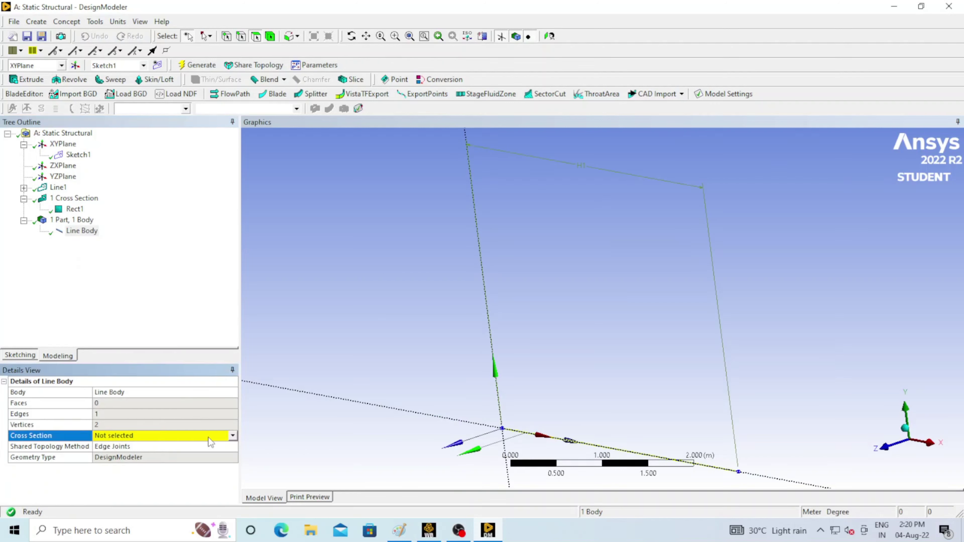
left_click(232, 436)
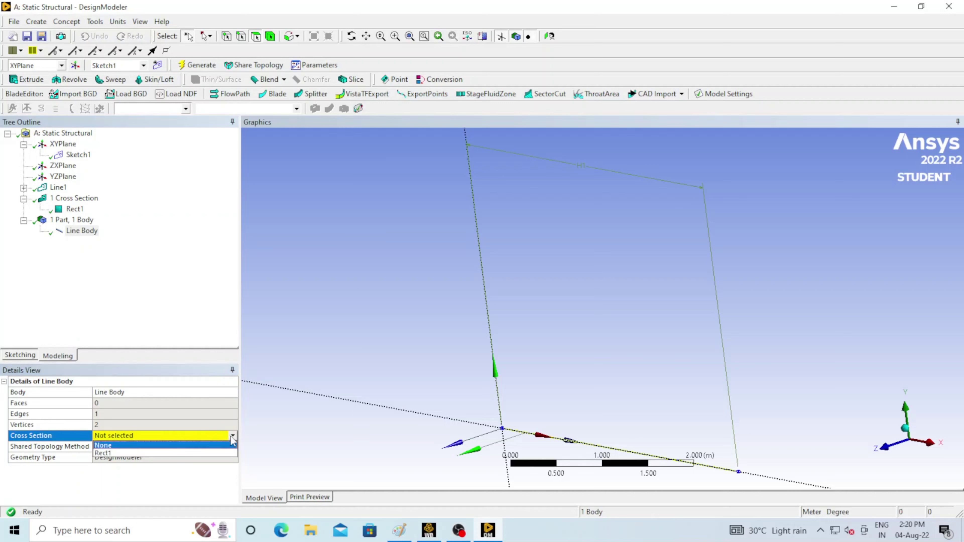
left_click(203, 453)
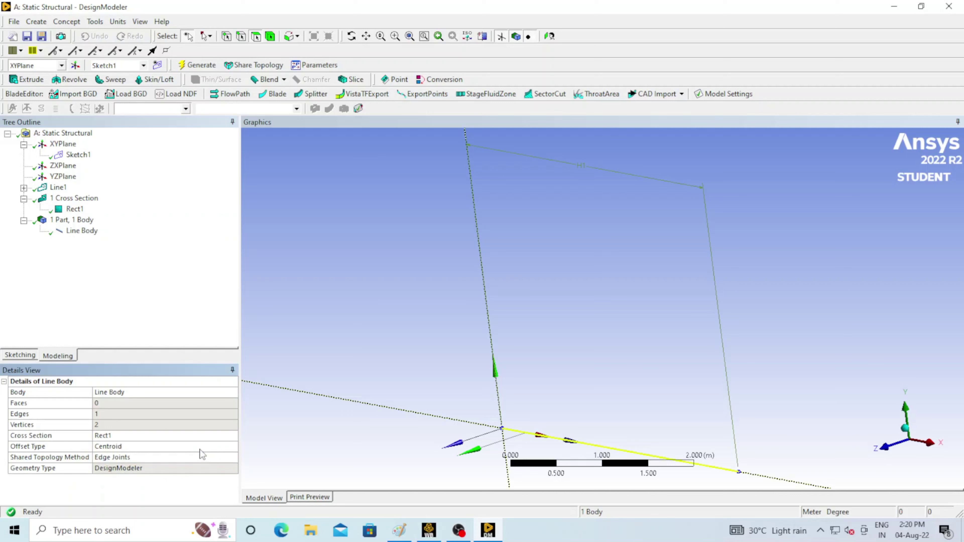
left_click(194, 66)
Display the line body with its cross section shown as a solid.
left_click(82, 231)
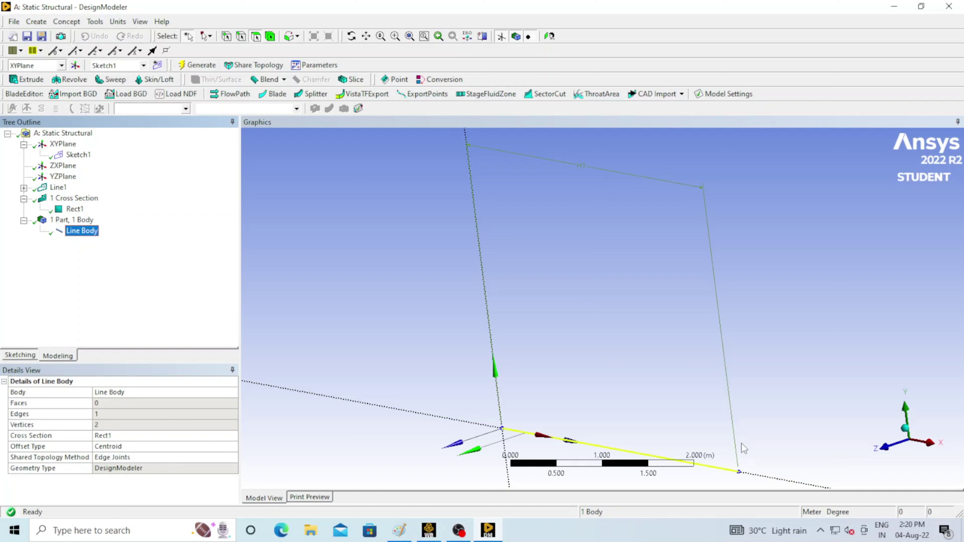
left_click(140, 22)
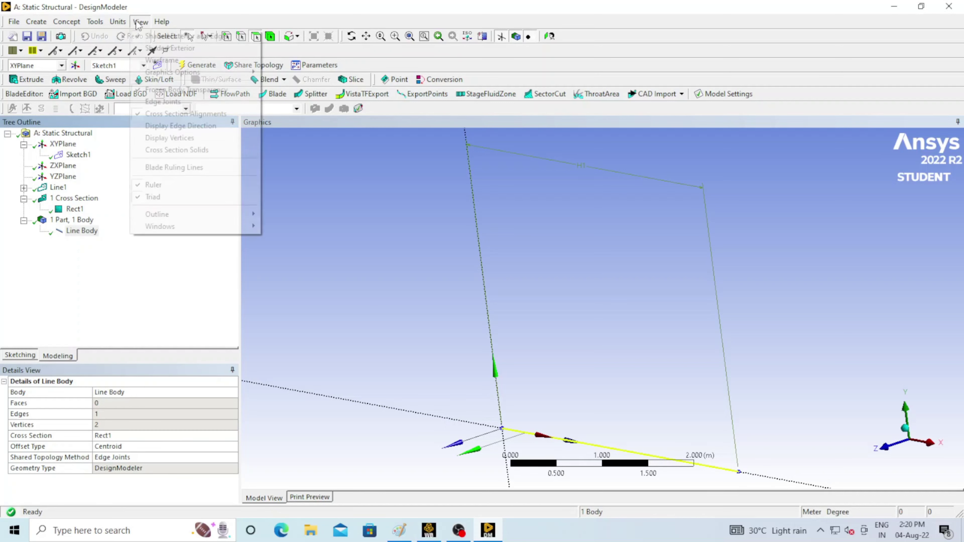
left_click(180, 150)
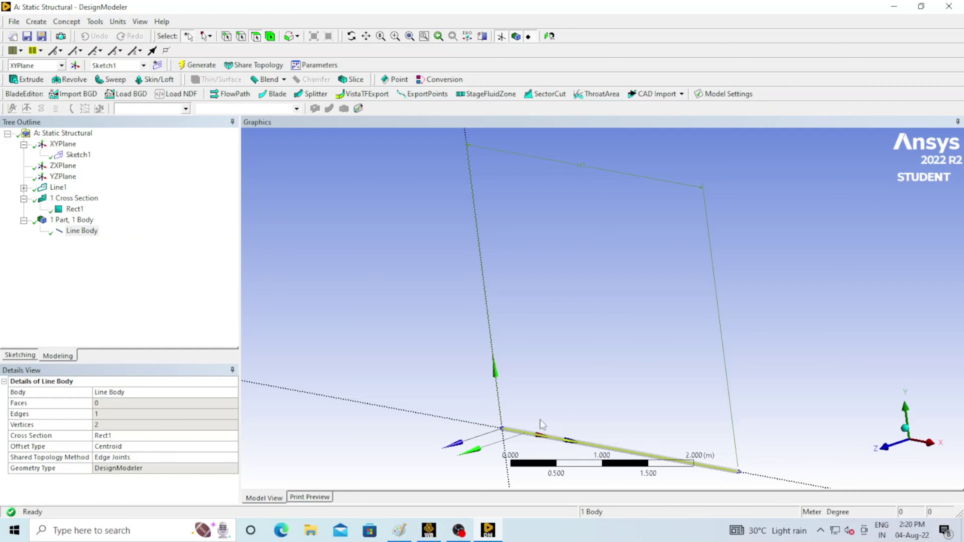
Switch to Workbench and open the Static Structural system's Model in Mechanical.
left_click(430, 531)
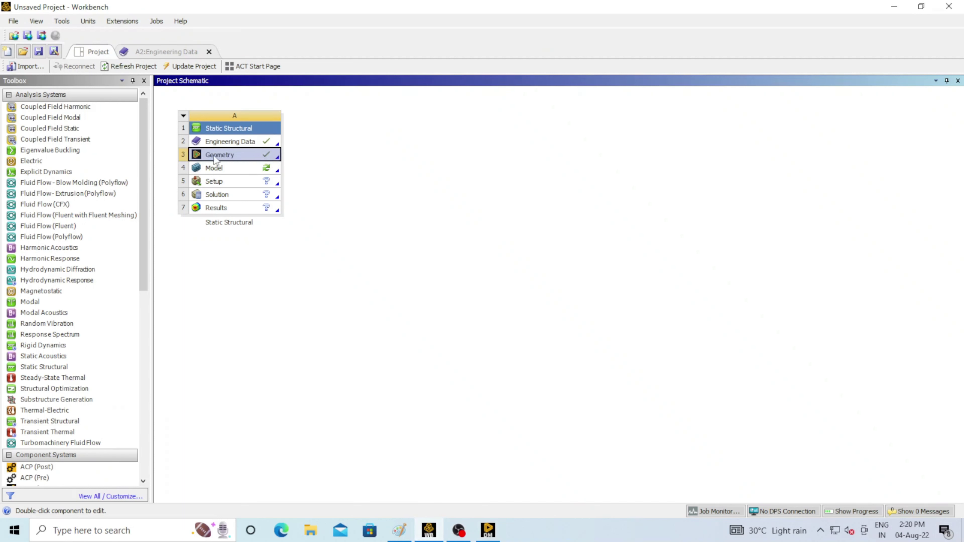
left_click(229, 170)
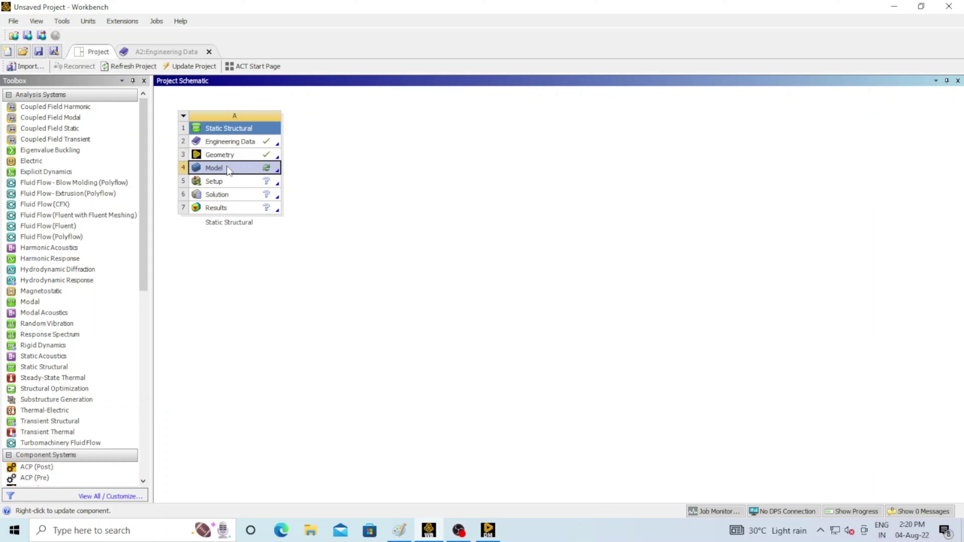
double_click(227, 167)
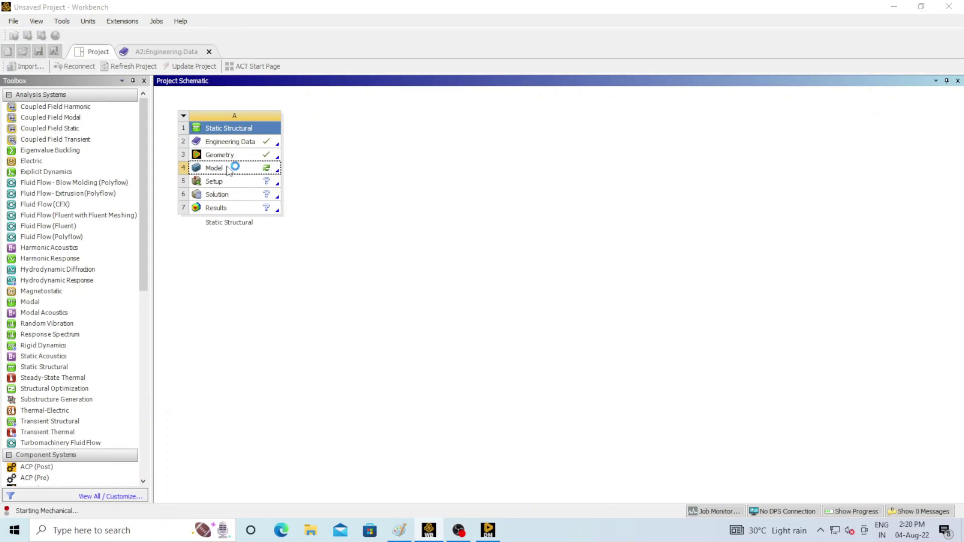
Review the cantilever beam problem sketch in Paint and return to the Workbench project.
left_click(400, 530)
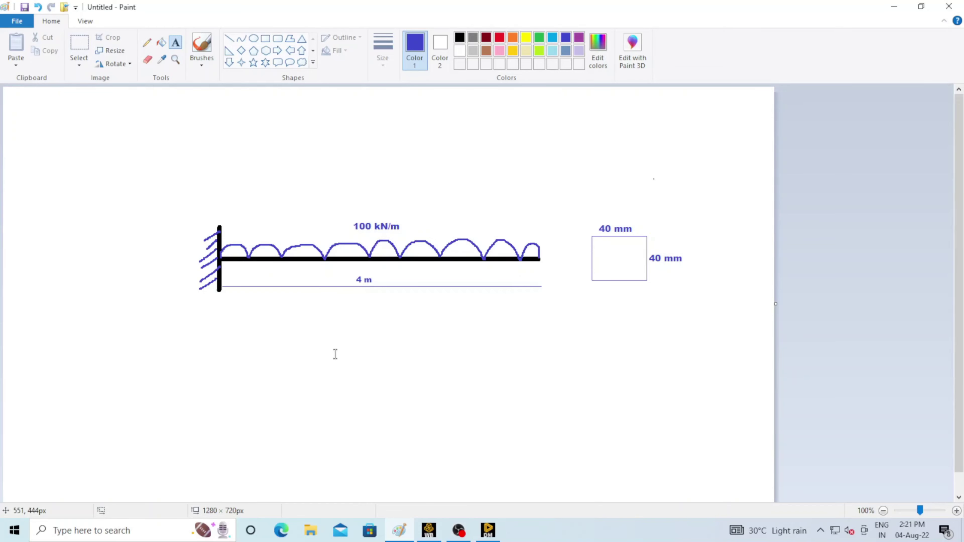
mouse_move(493, 534)
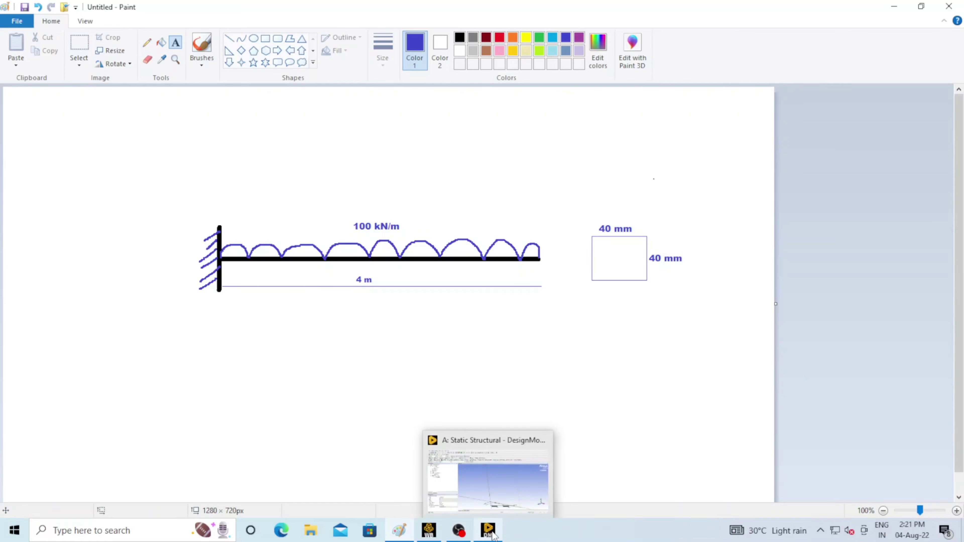
mouse_move(428, 532)
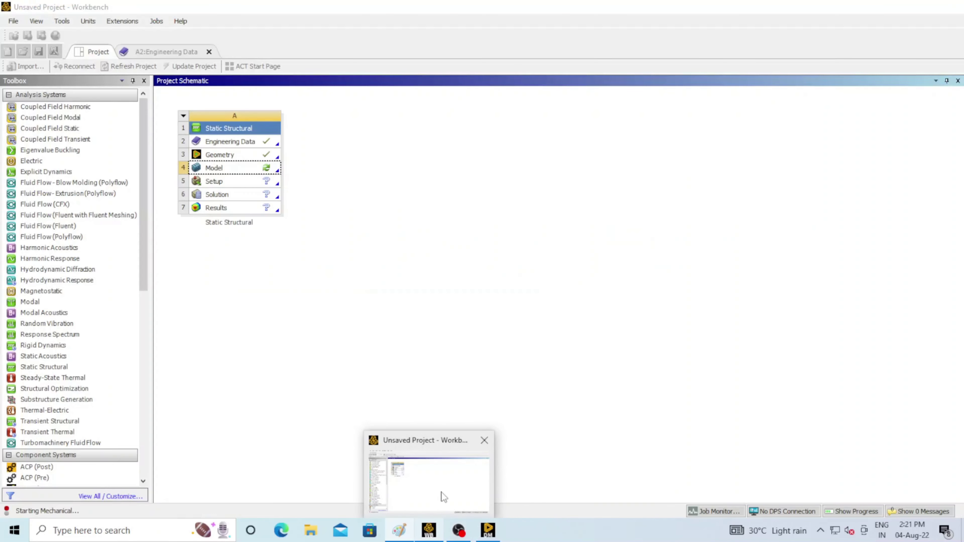
left_click(441, 484)
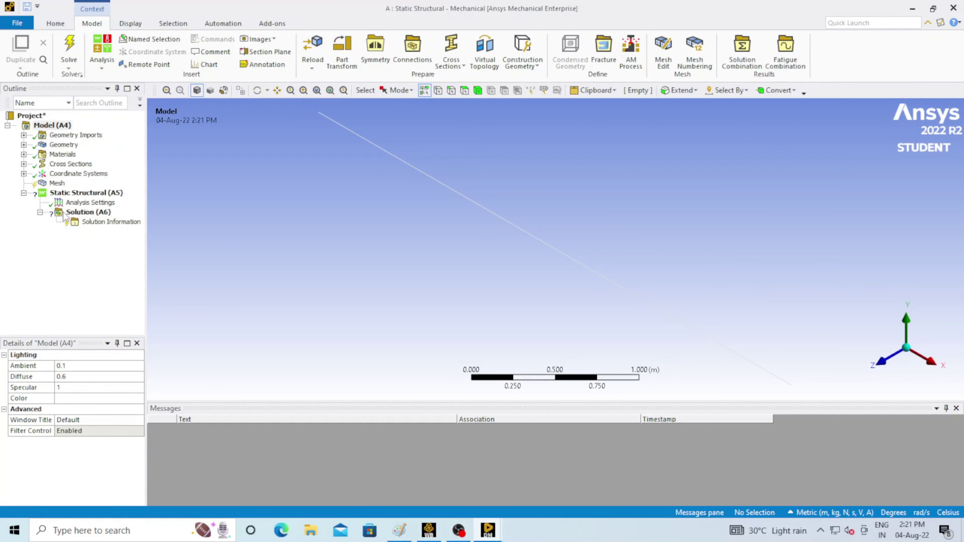
Generate the beam's mesh with the default settings.
left_click(58, 183)
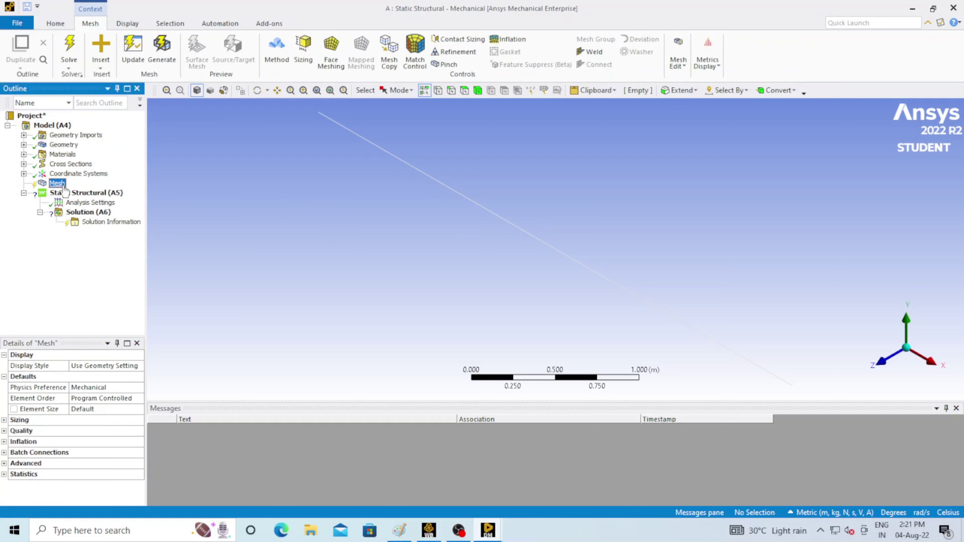
left_click(159, 63)
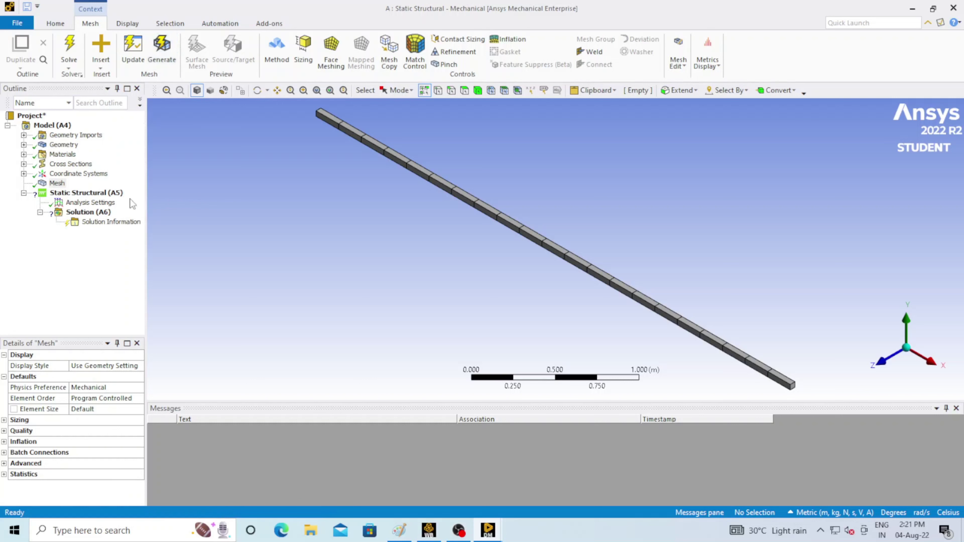
Add a Fixed Support to the static structural analysis and apply it to the beam's end vertex at the origin.
left_click(112, 195)
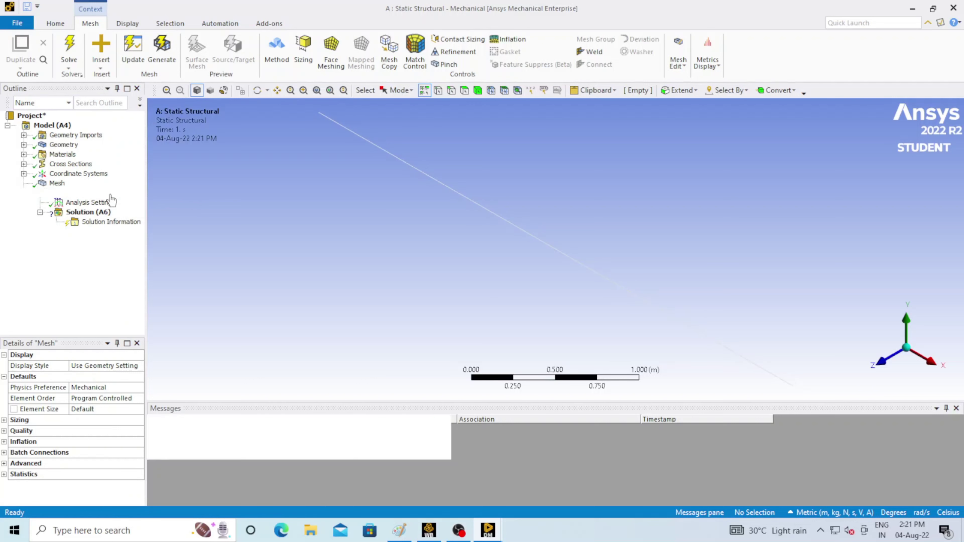
right_click(111, 194)
mouse_move(138, 202)
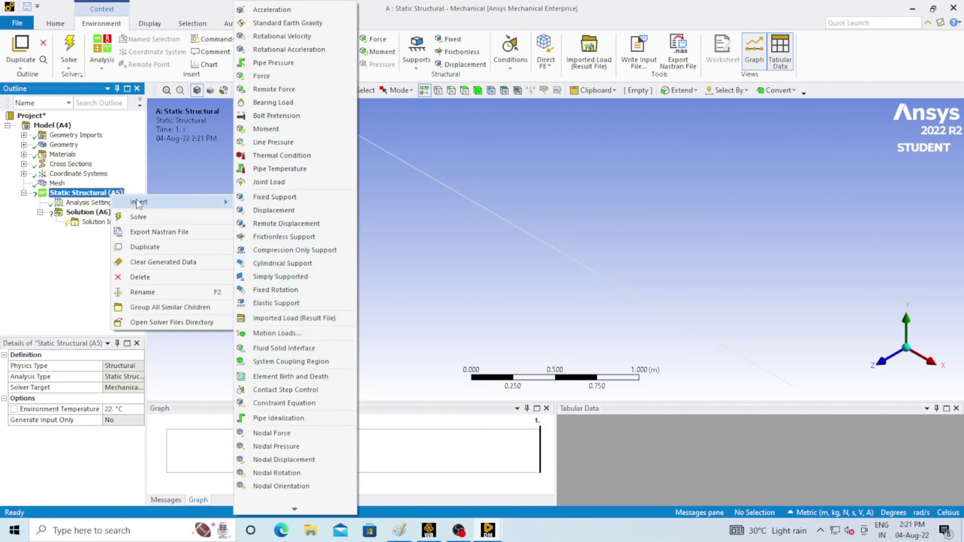
left_click(258, 197)
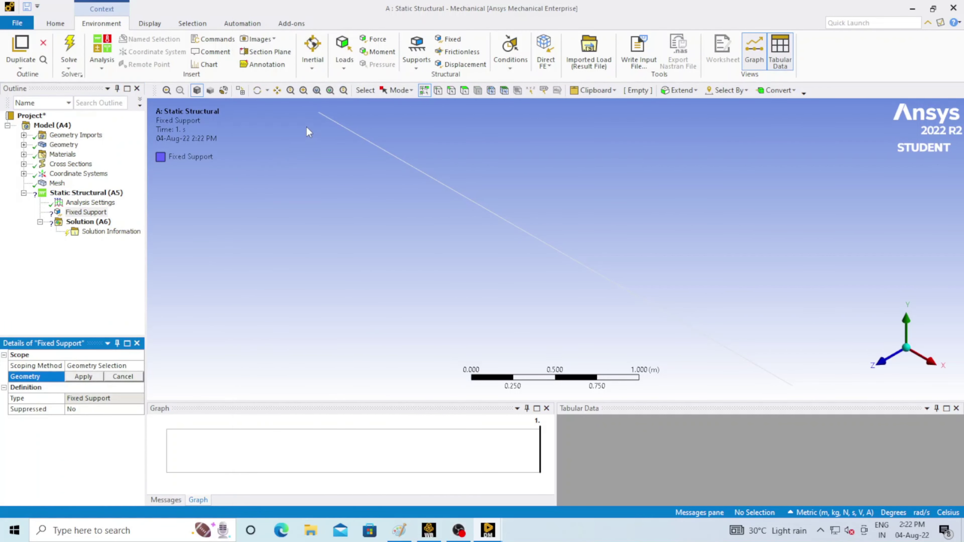
left_click(319, 113)
left_click(86, 378)
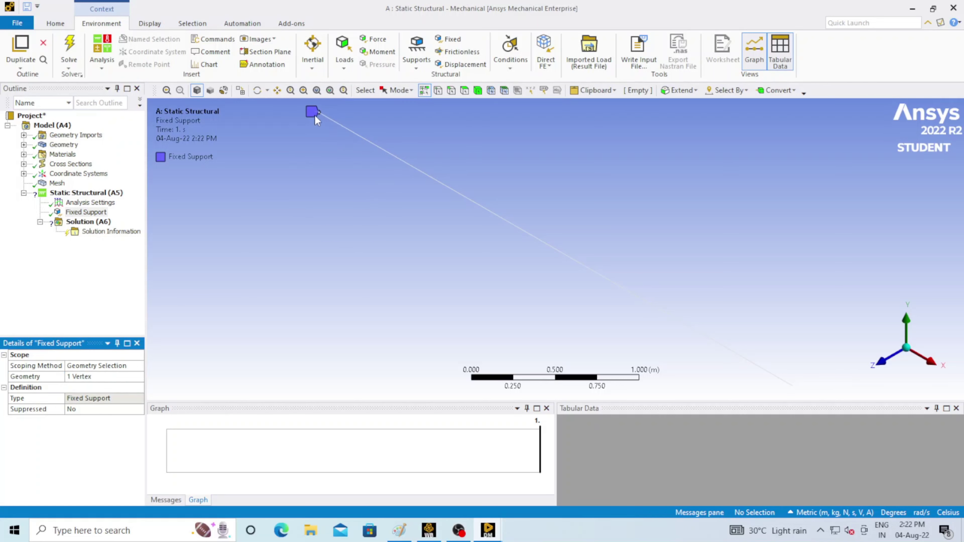
Add a Line Pressure load to the static structural analysis and apply it to the beam's edge.
right_click(111, 194)
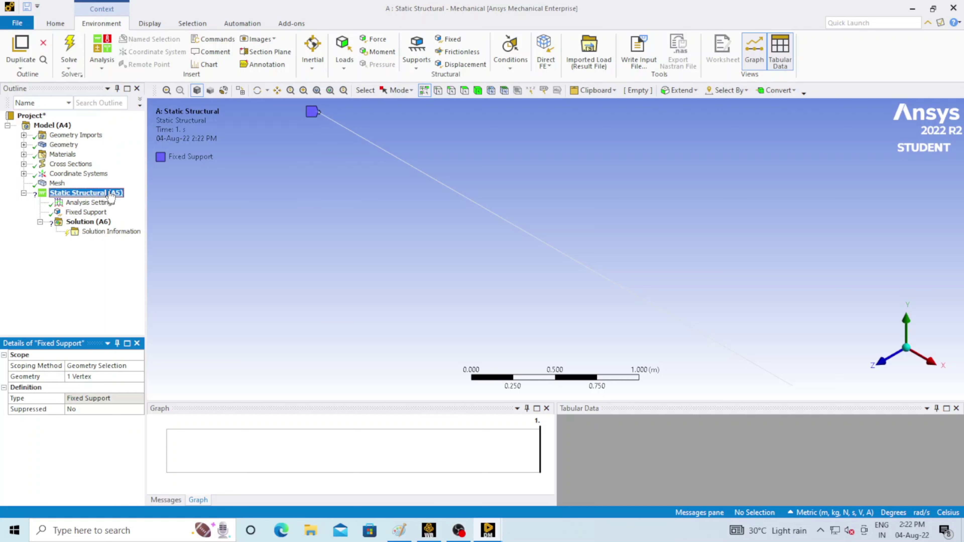
mouse_move(123, 200)
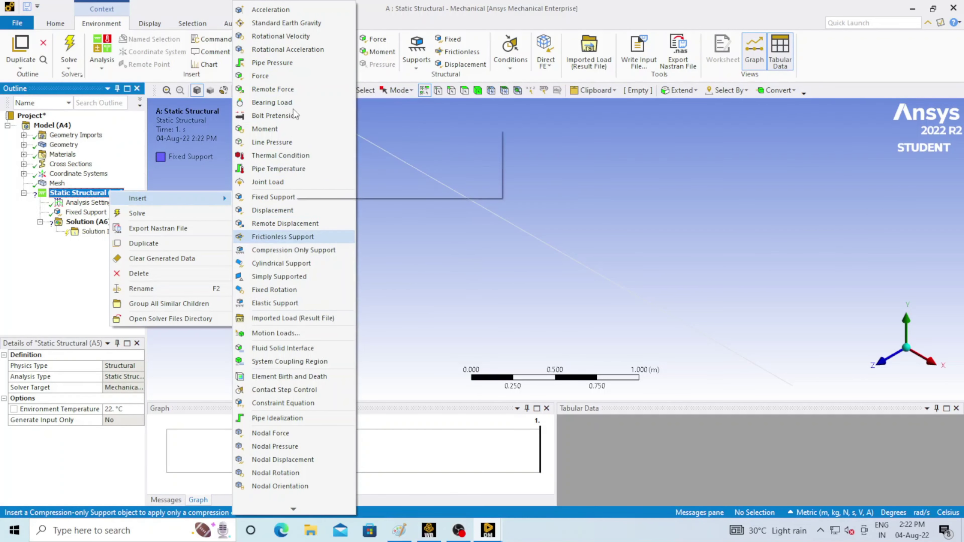
left_click(288, 142)
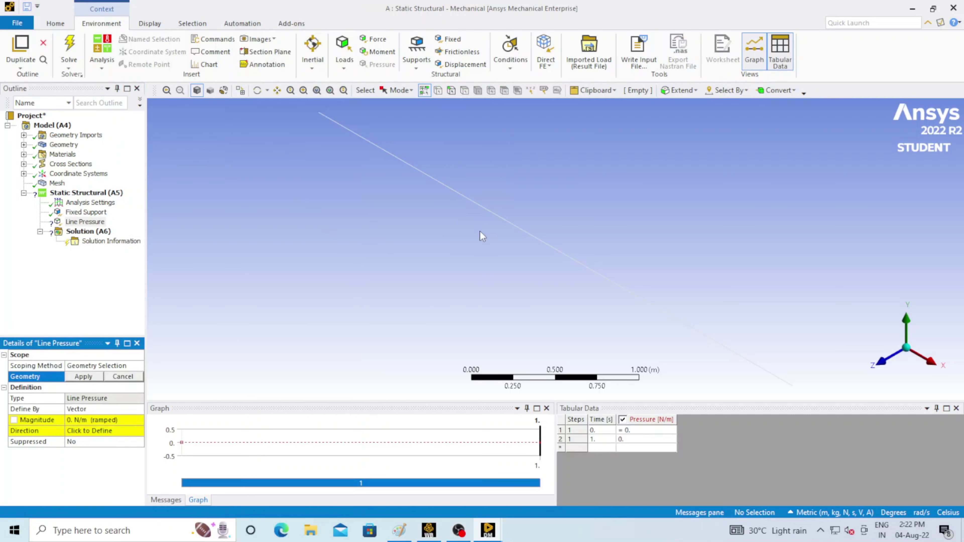
left_click(492, 217)
left_click(83, 378)
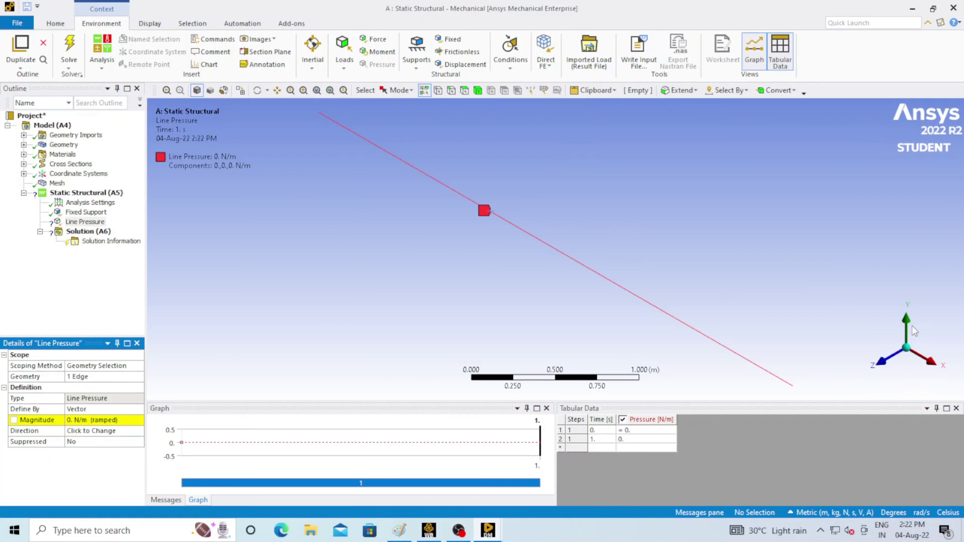
Define the line pressure by Components and set its Y Component to -100000 N/m.
left_click(93, 410)
left_click(138, 410)
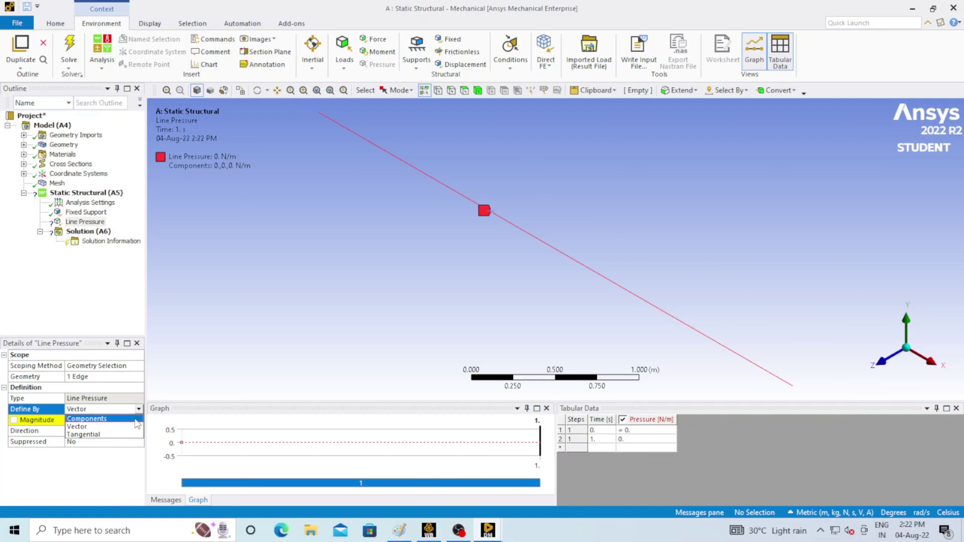
left_click(134, 419)
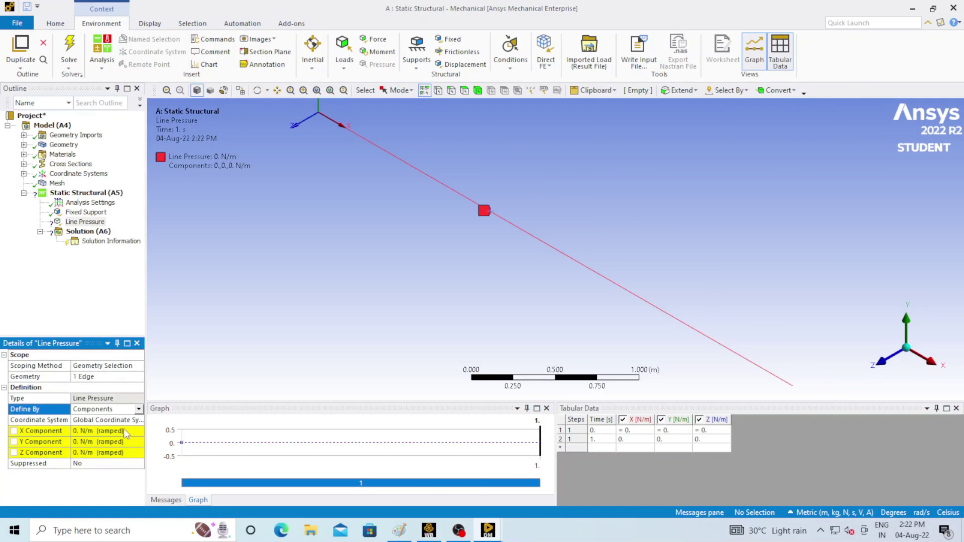
left_click(110, 442)
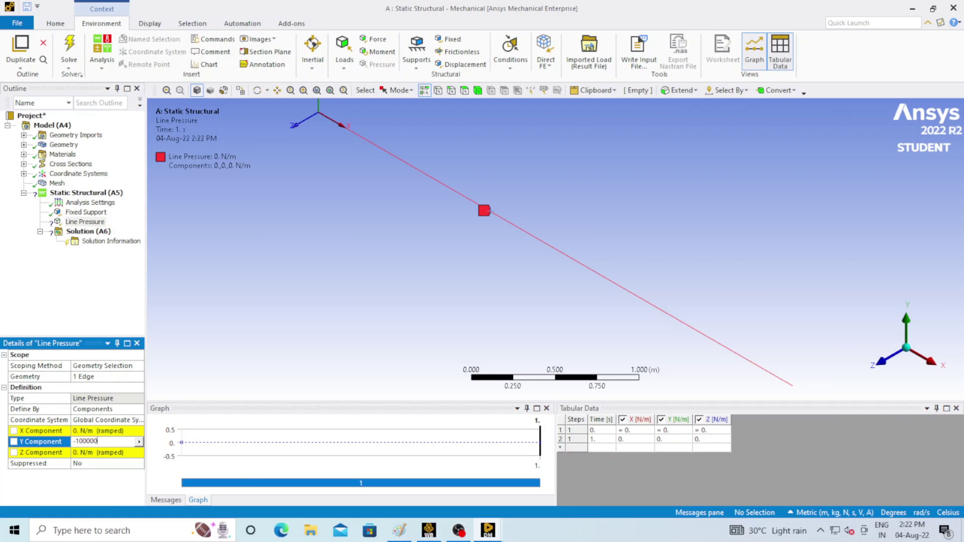
key("Return")
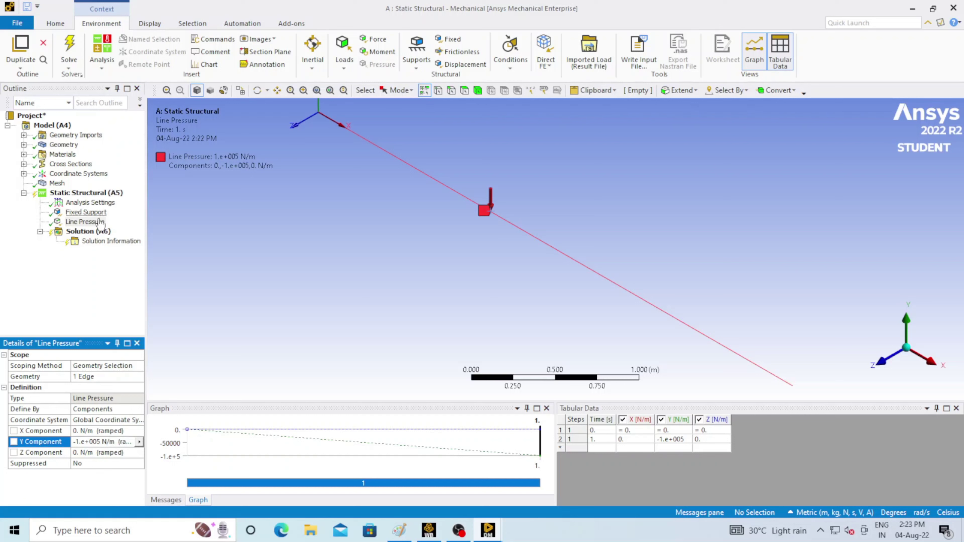
Insert a Shear-Moment Diagram beam result under Solution (A6).
right_click(95, 236)
mouse_move(111, 239)
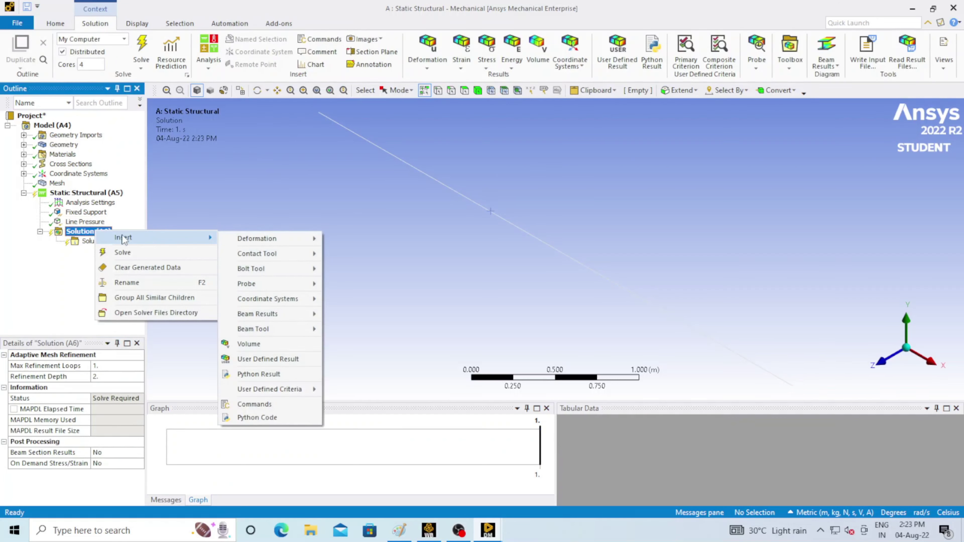
mouse_move(292, 319)
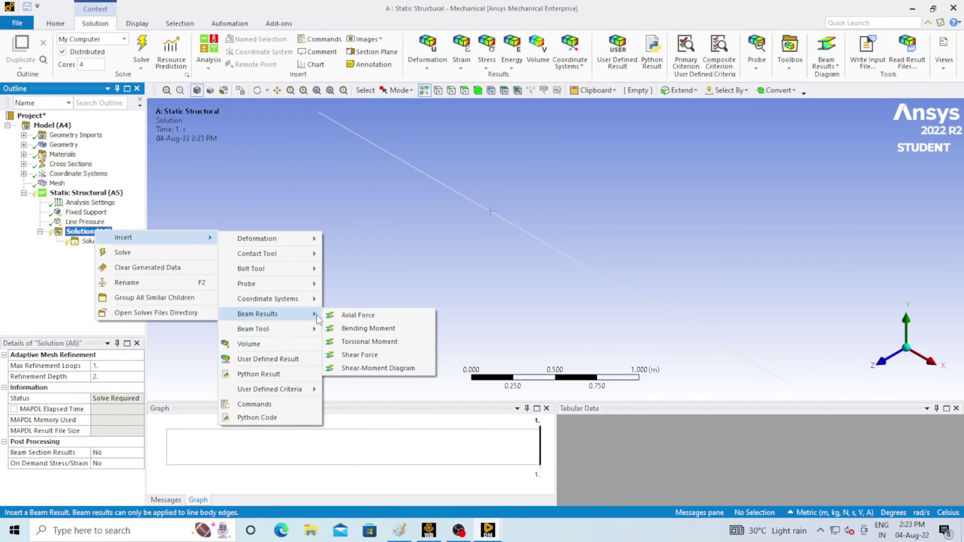
left_click(378, 368)
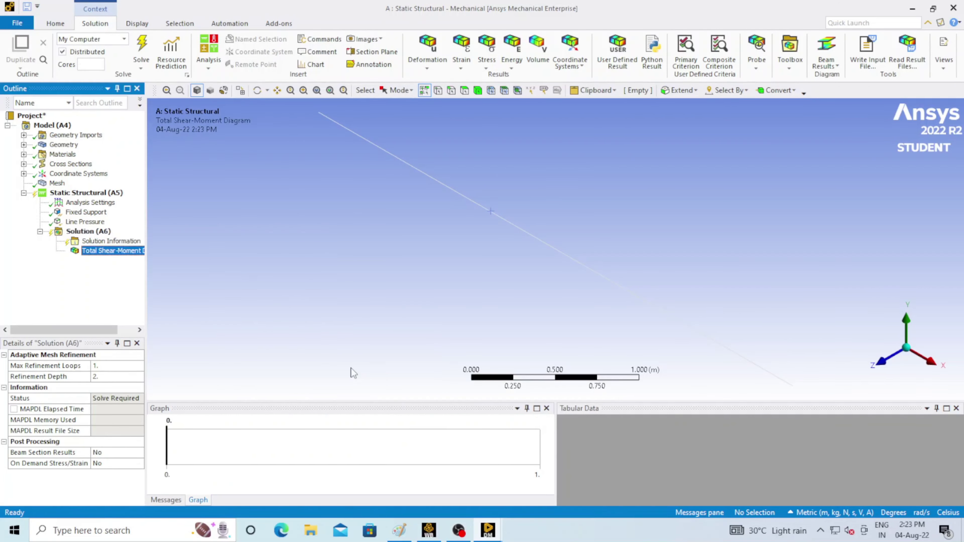
Insert Shear Force and Bending Moment beam results under Solution (A6).
right_click(94, 234)
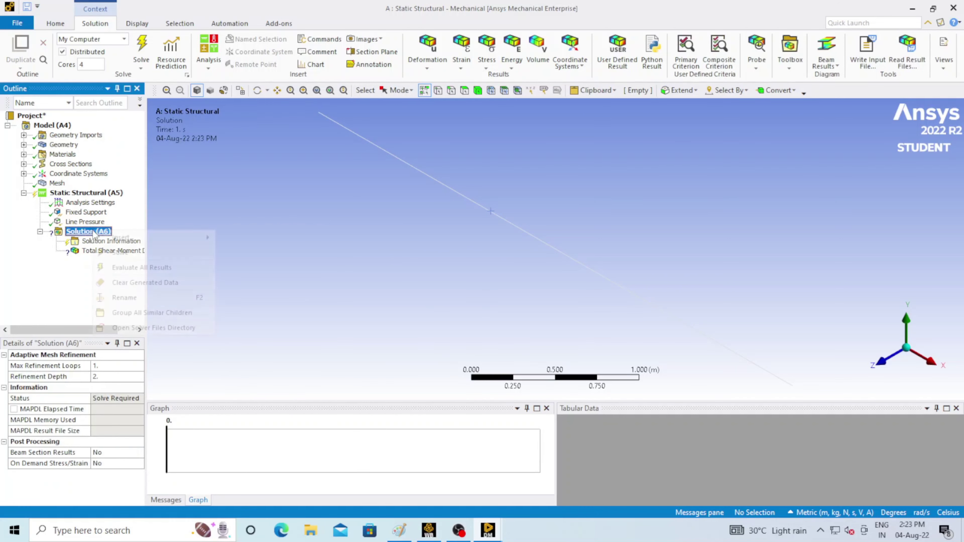
mouse_move(114, 240)
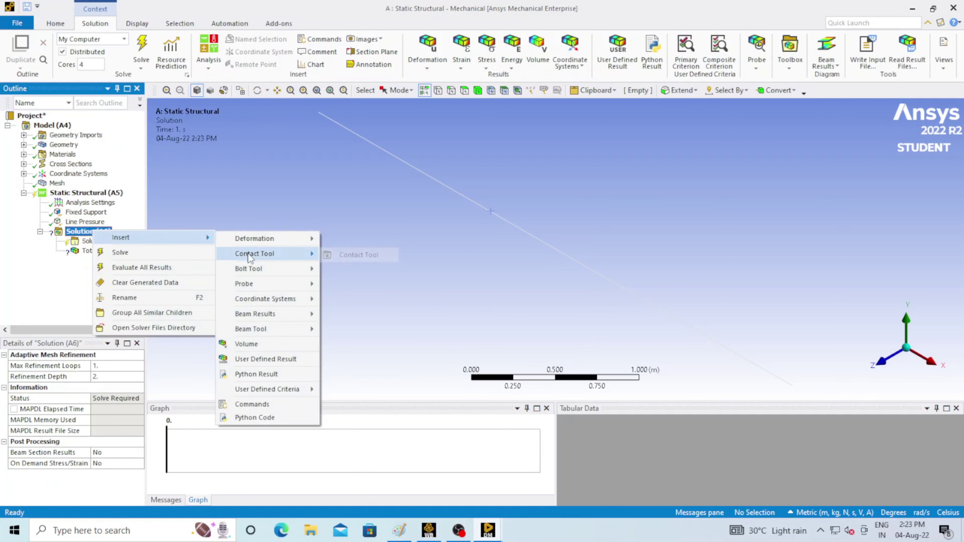
mouse_move(254, 239)
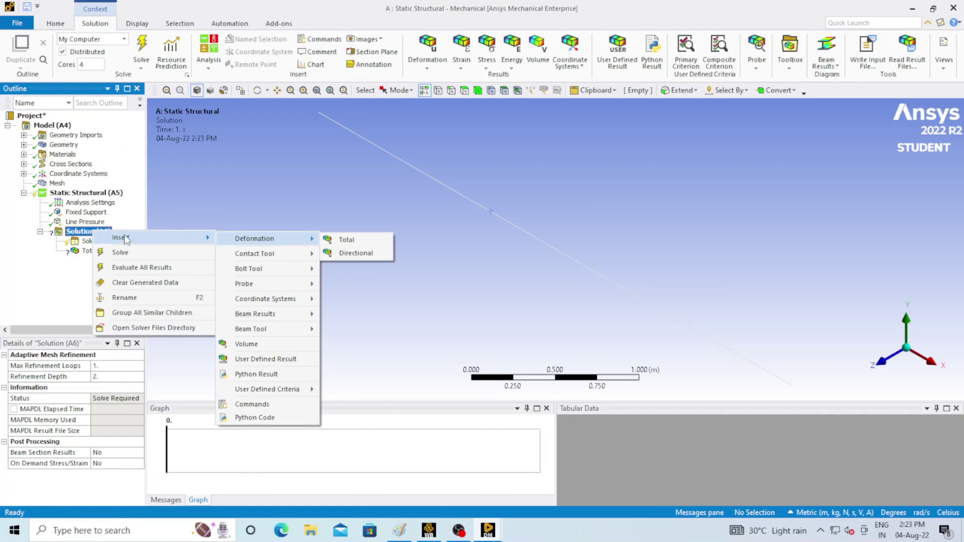
mouse_move(283, 316)
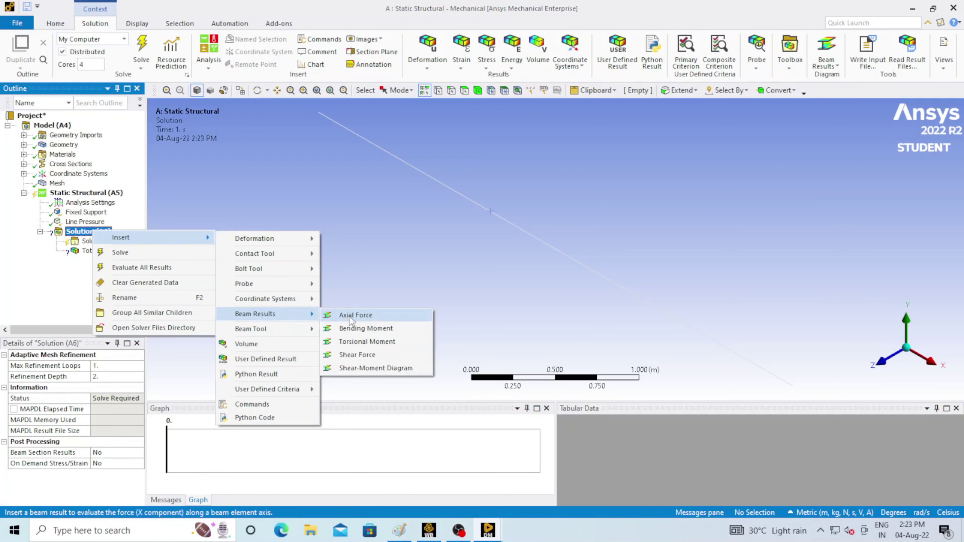
left_click(365, 355)
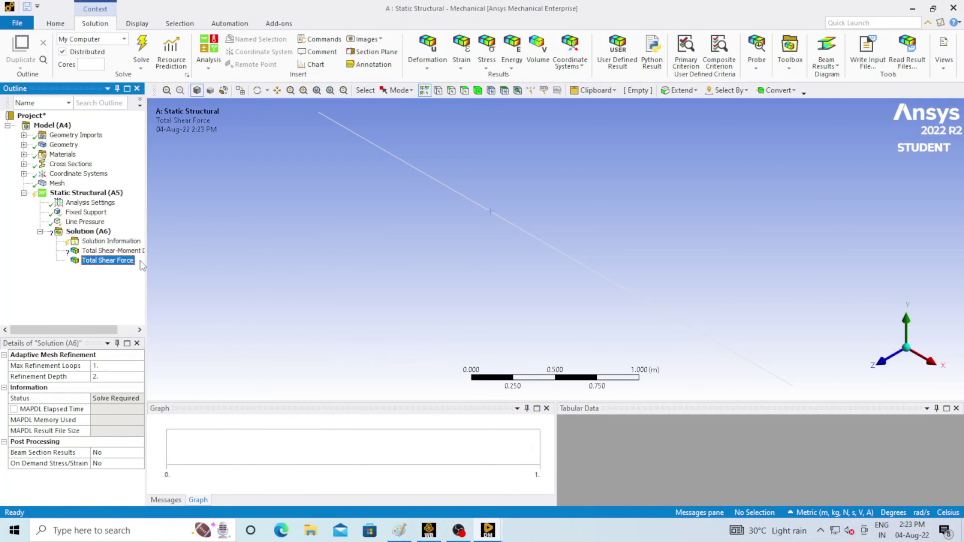
right_click(88, 232)
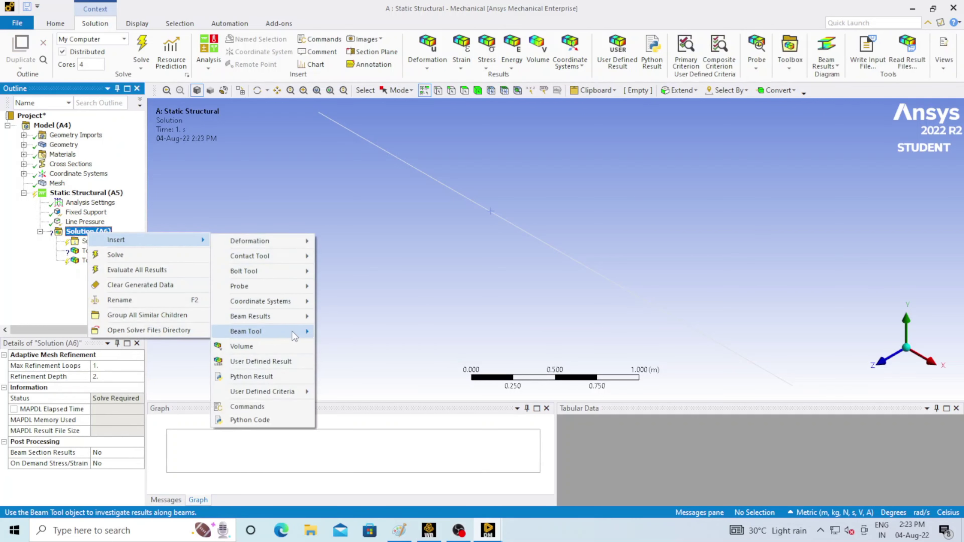
mouse_move(282, 316)
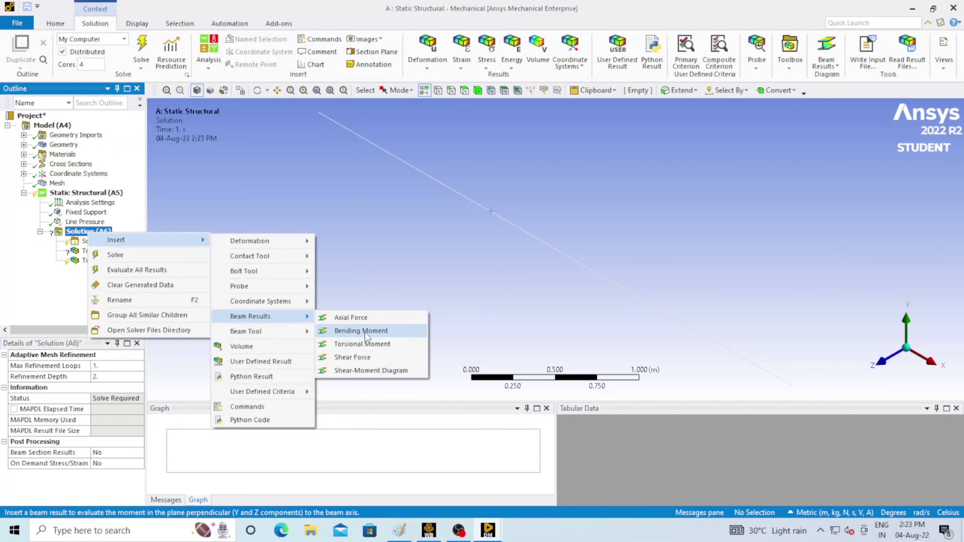
left_click(365, 330)
Insert a Total Deformation result under Solution (A6).
right_click(95, 233)
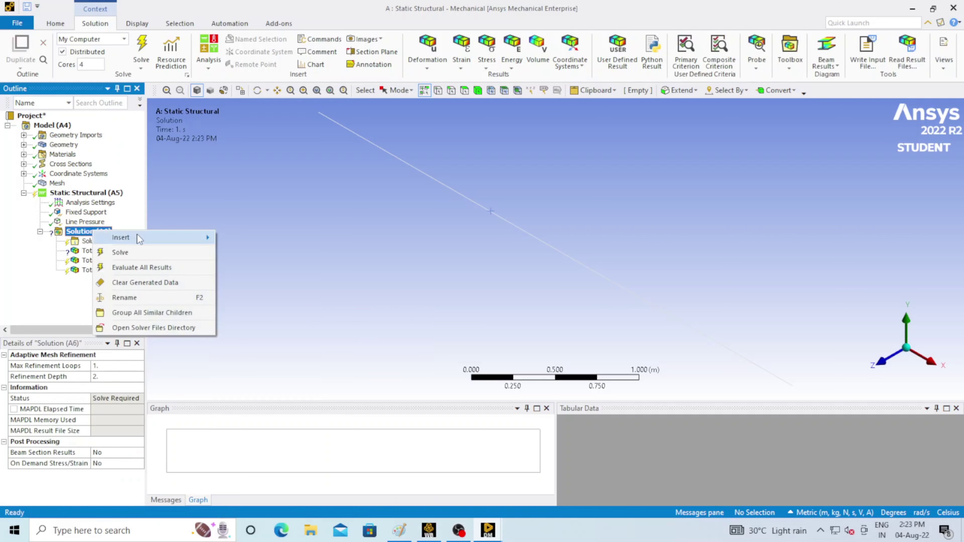
mouse_move(125, 237)
mouse_move(262, 239)
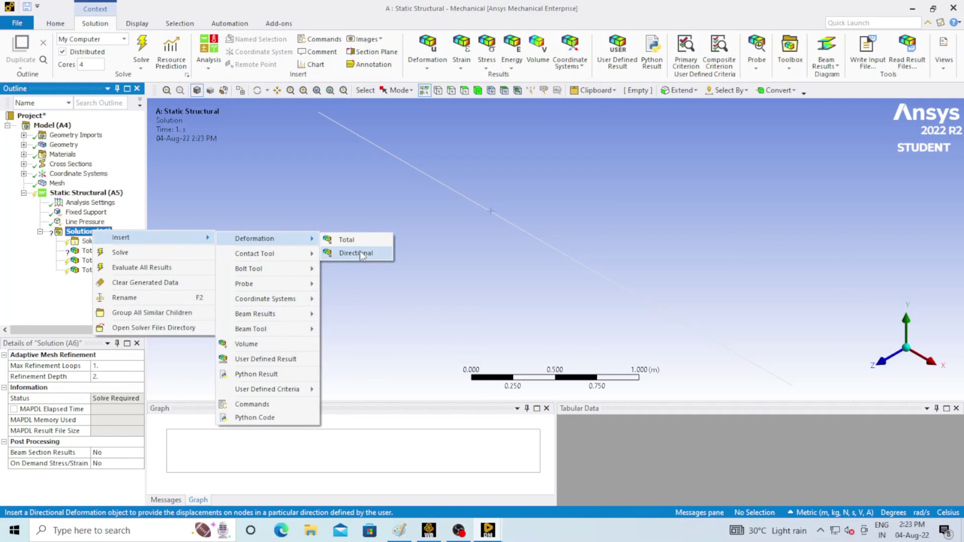
left_click(351, 240)
left_click(85, 222)
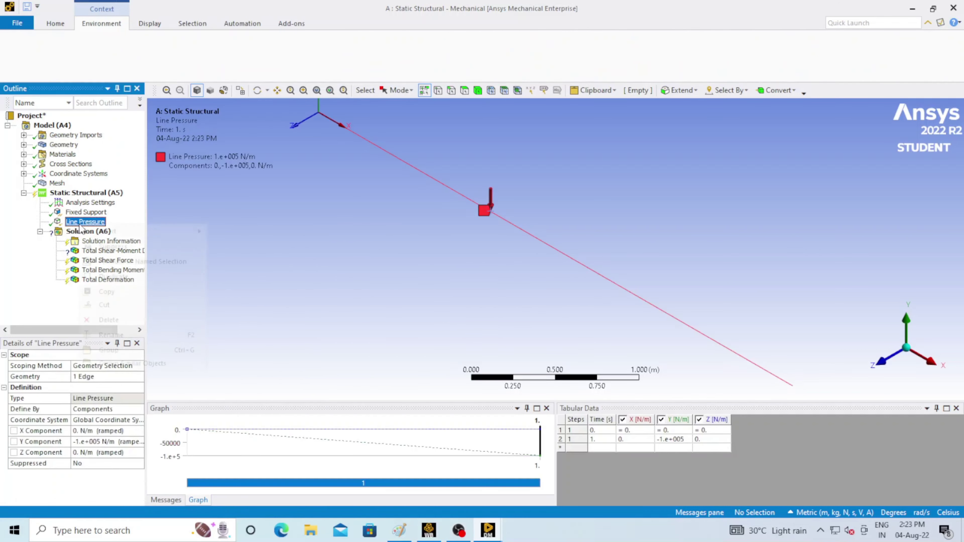
right_click(100, 222)
right_click(82, 231)
mouse_move(148, 240)
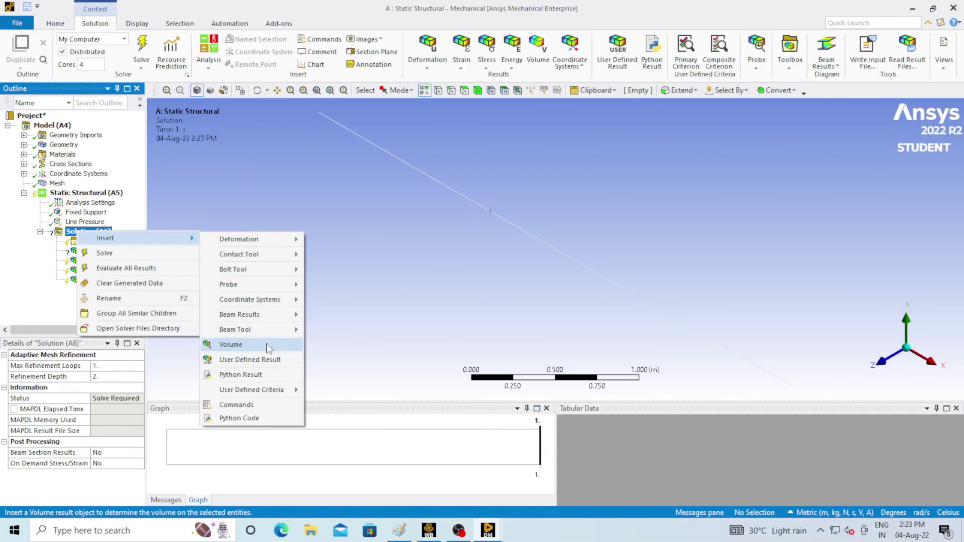
mouse_move(247, 255)
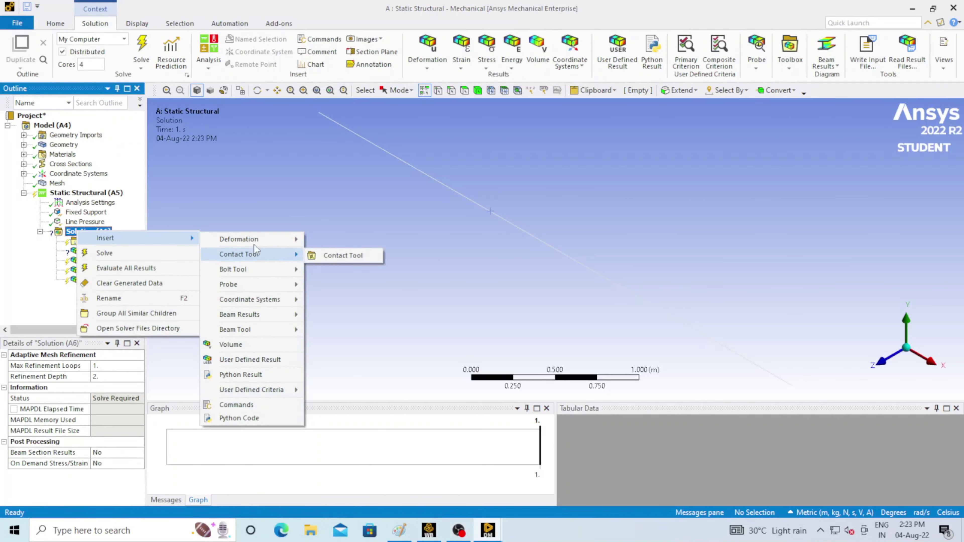
left_click(22, 299)
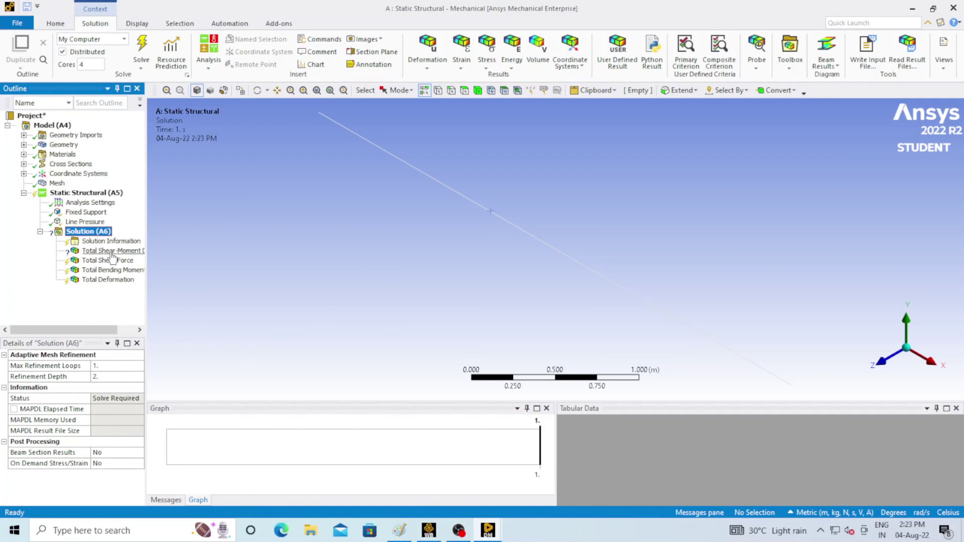
Insert a Path as construction geometry under Model (A4) for the Total Shear-Moment Diagram.
left_click(126, 252)
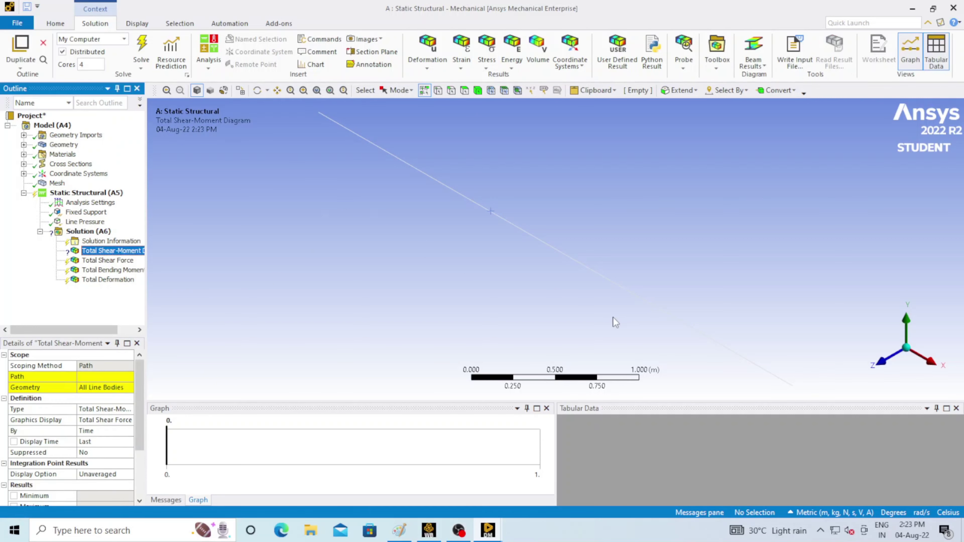
scroll(594, 323, "down", 1)
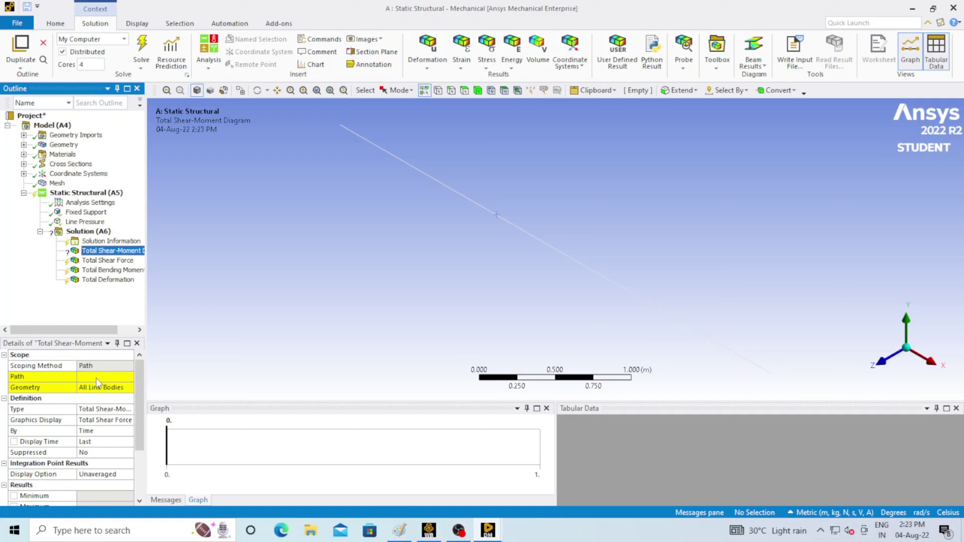
right_click(62, 126)
mouse_move(76, 133)
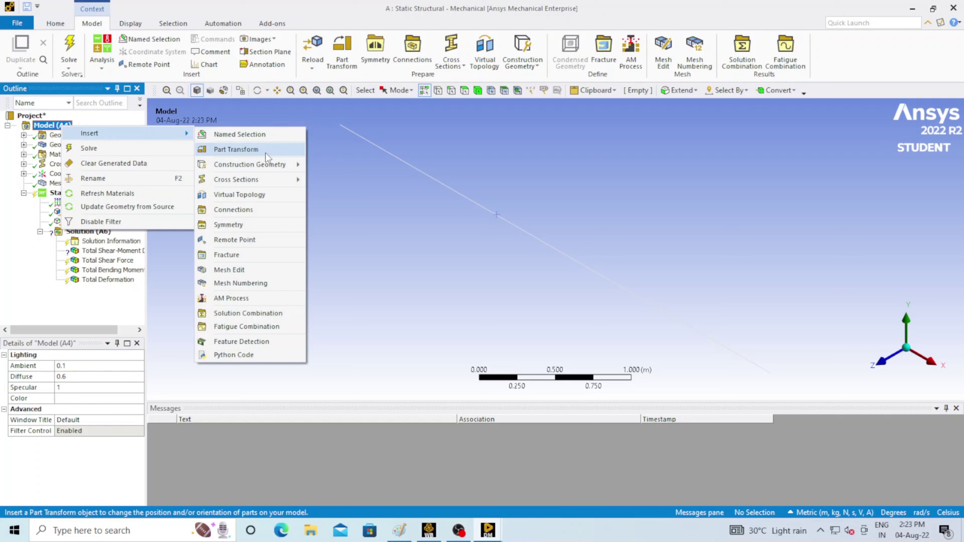
mouse_move(272, 170)
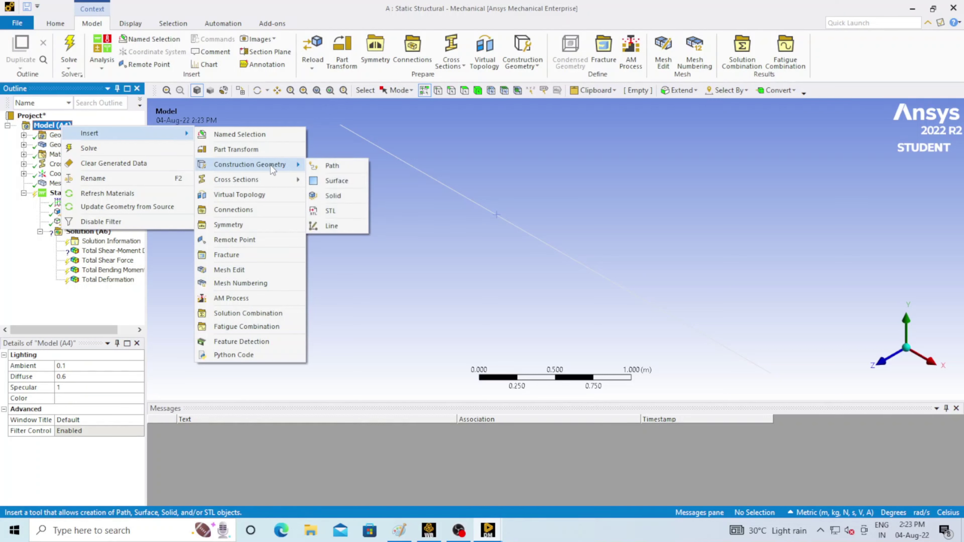
left_click(334, 166)
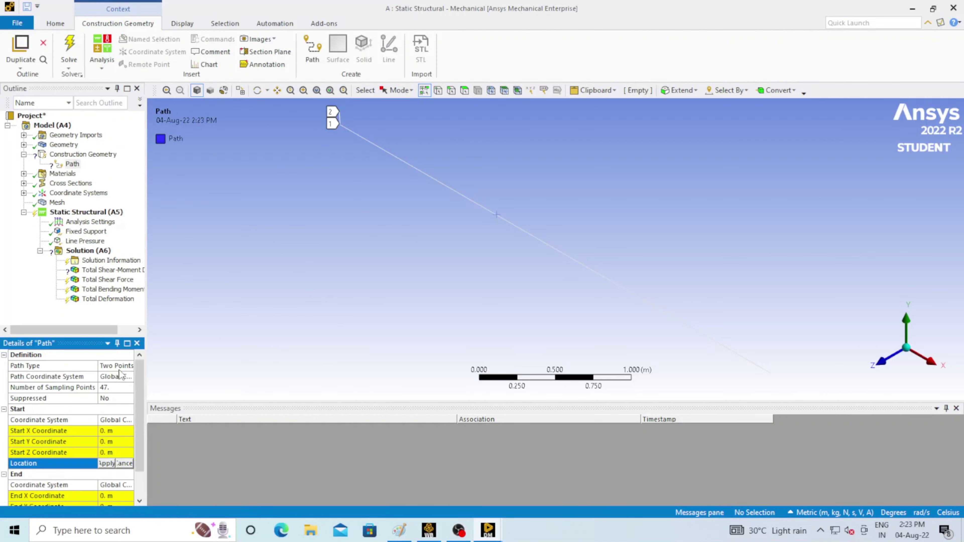
Set the path type to Edge and scope the path to the beam's edge.
left_click(121, 365)
left_click(129, 366)
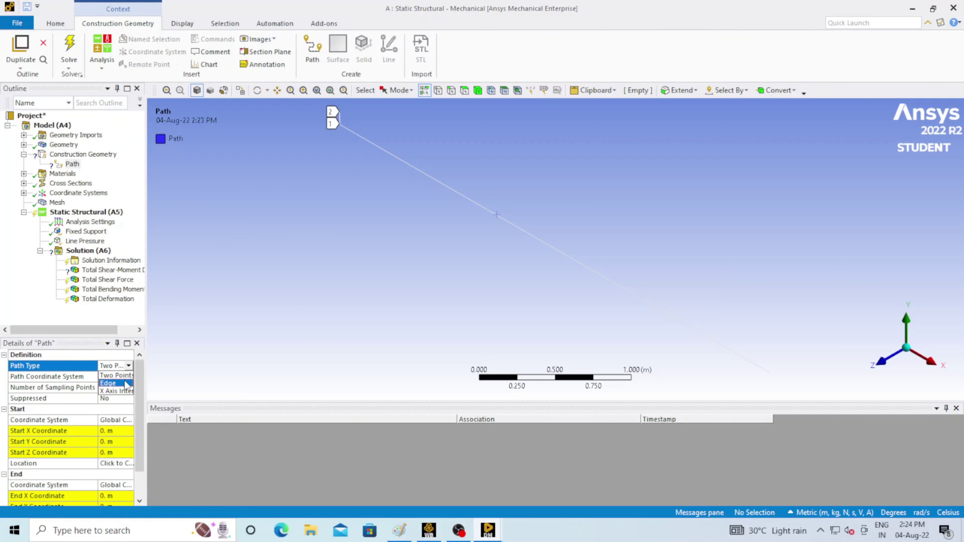
left_click(114, 383)
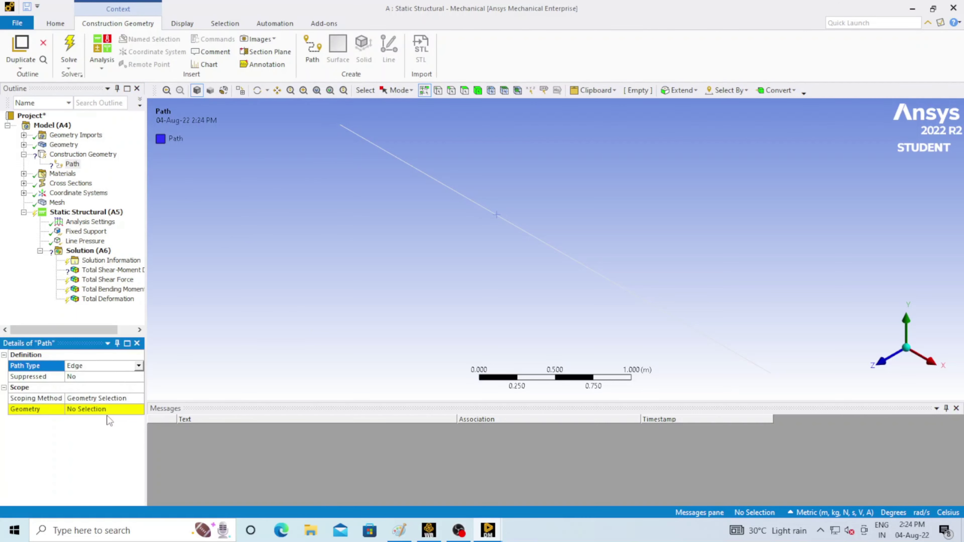
left_click(451, 190)
left_click(82, 410)
left_click(82, 410)
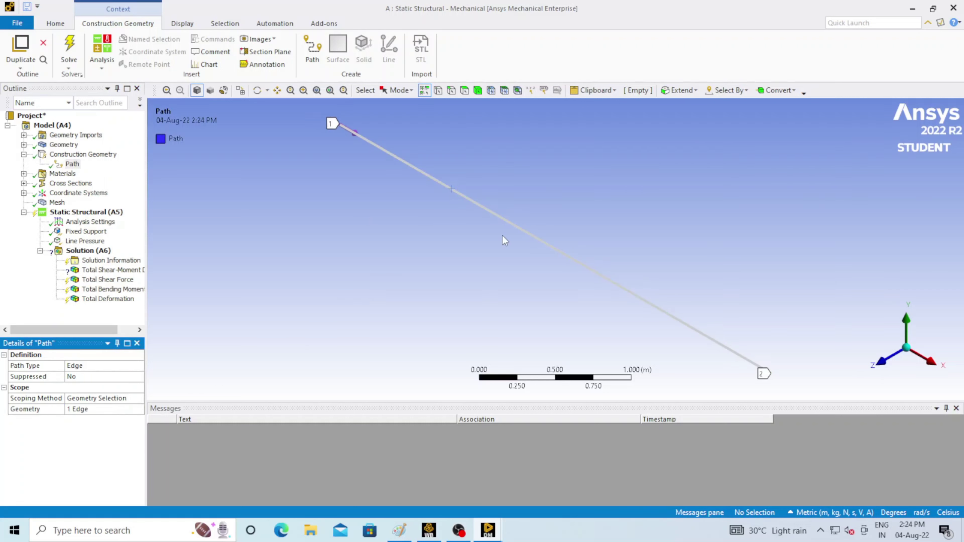
Assign the Path to the Total Shear-Moment Diagram, keep All Line Bodies as its geometry, and solve the analysis.
left_click(91, 270)
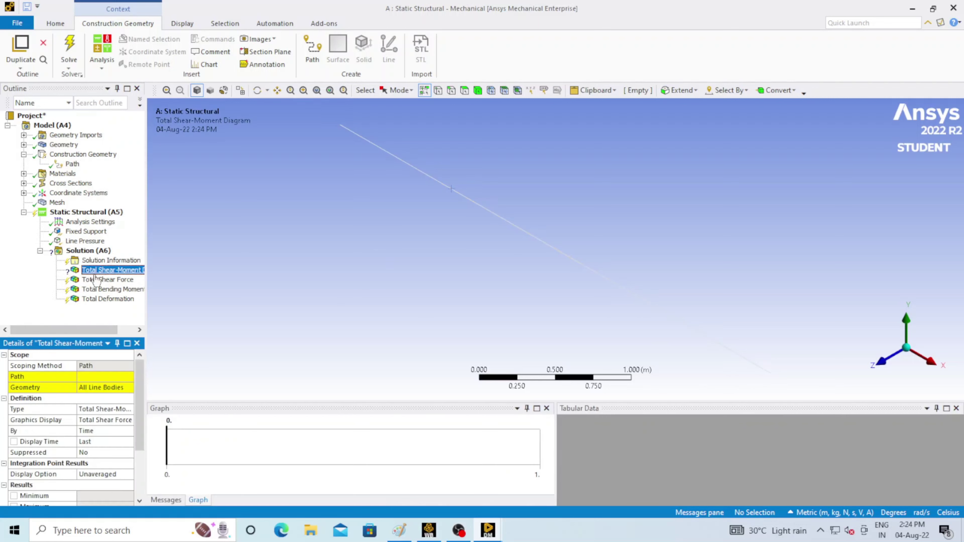
left_click(113, 387)
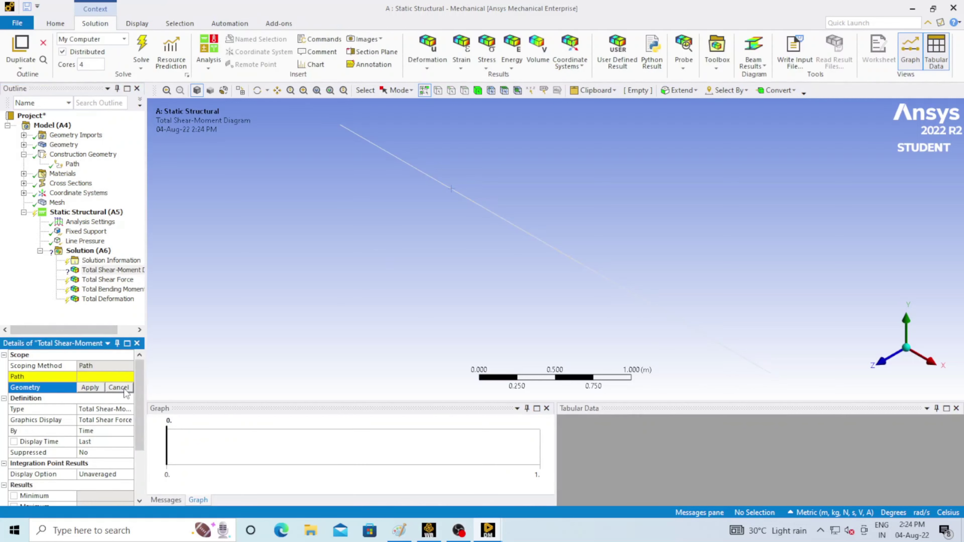
left_click(101, 375)
left_click(129, 376)
left_click(110, 388)
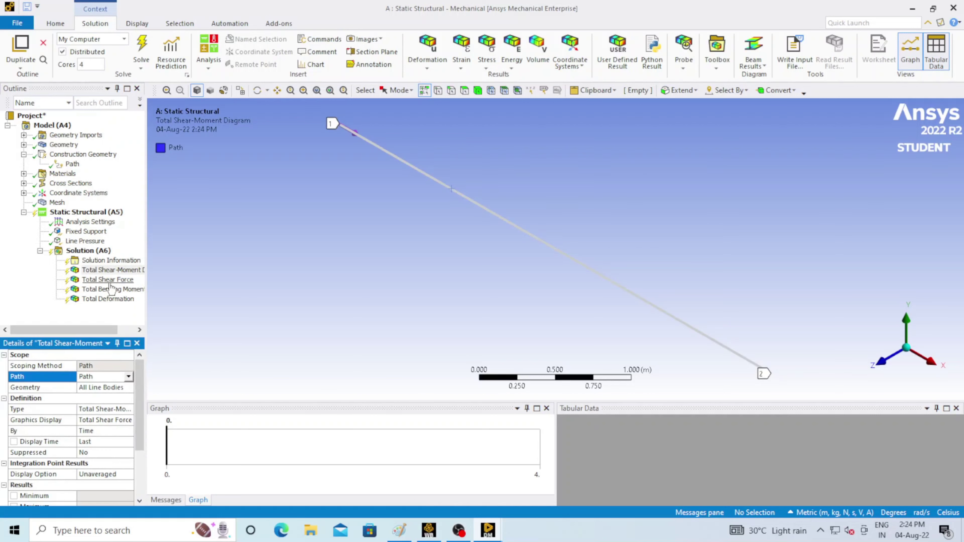
left_click(142, 52)
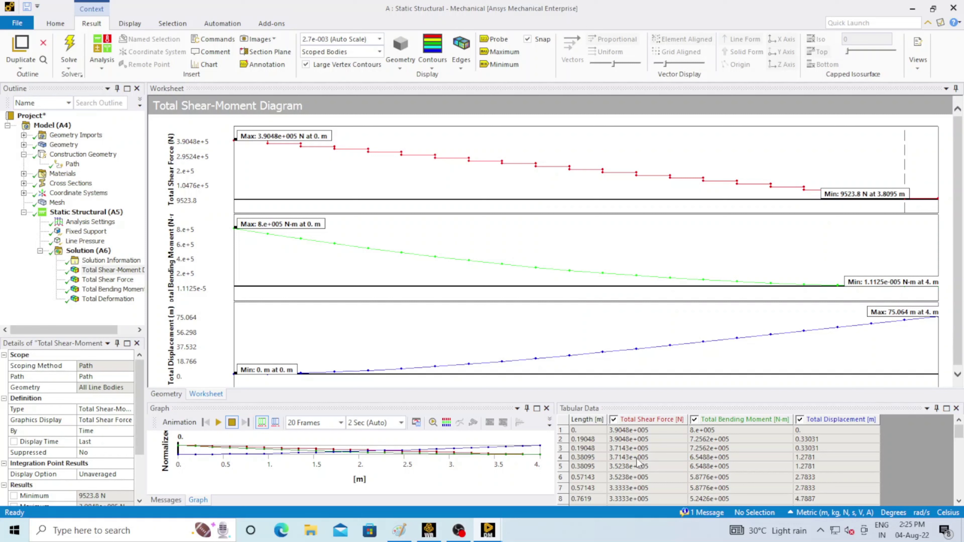
Examine the Total Shear-Moment Diagram's tabulated shear force, bending moment and displacement along the beam, and its contour plot on the geometry.
left_click(657, 433)
scroll(657, 447, "down", 3)
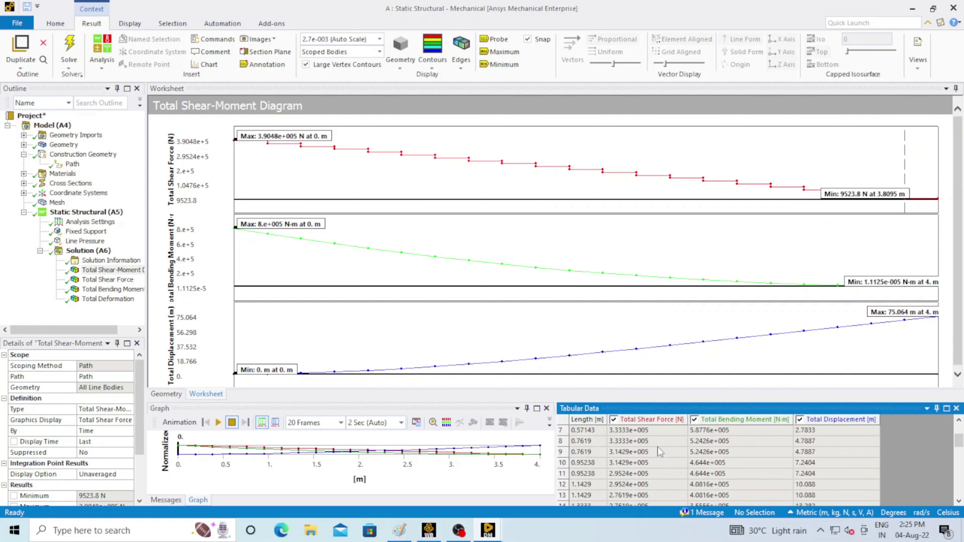
scroll(652, 491, "up", 3)
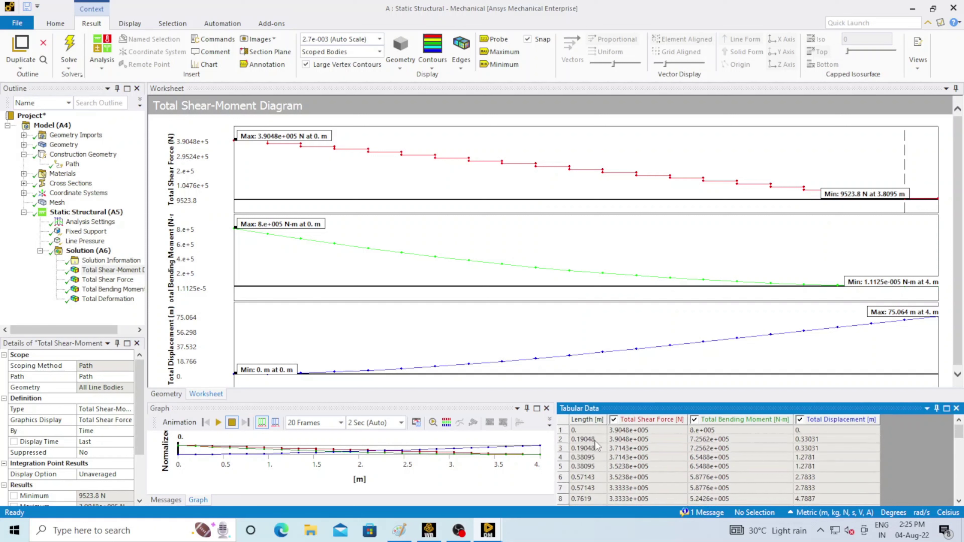
scroll(597, 456, "down", 3)
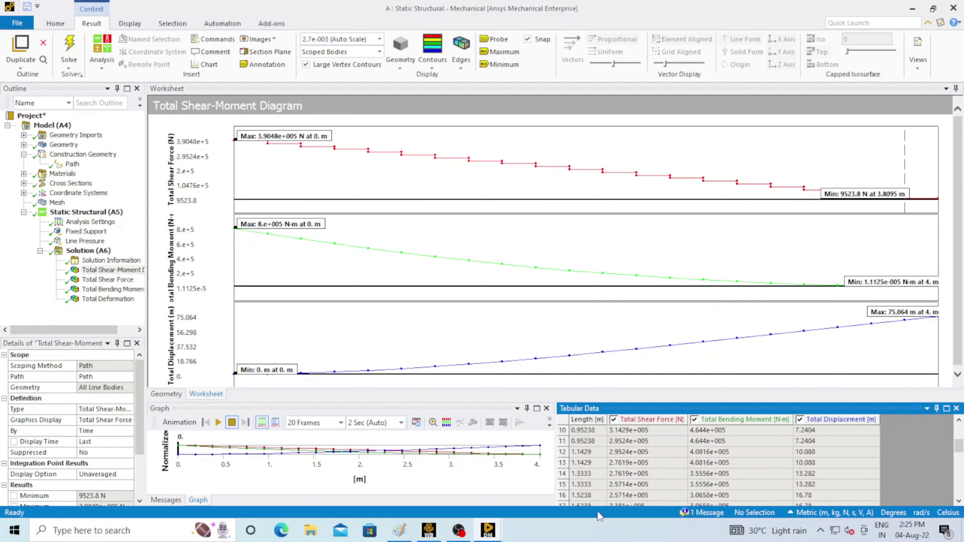
scroll(622, 465, "up", 2)
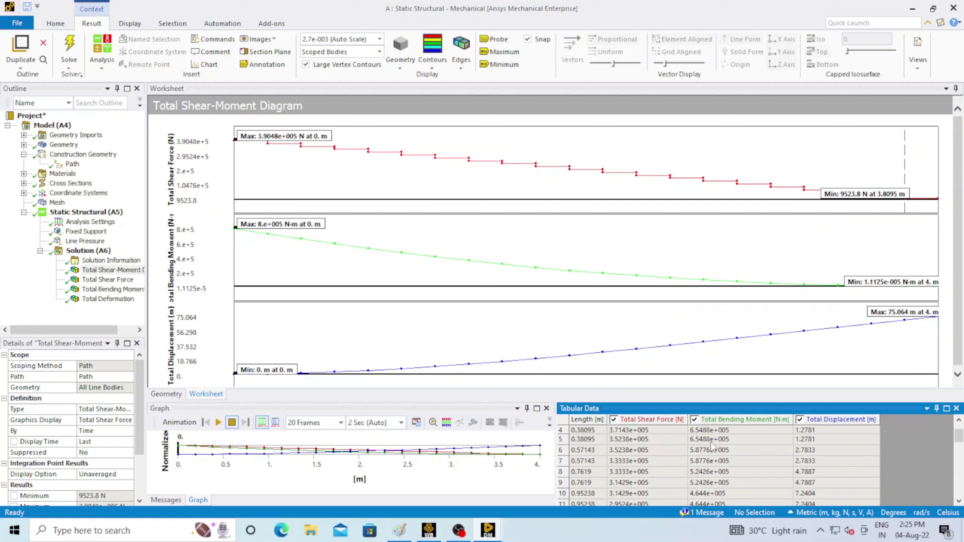
scroll(673, 473, "down", 2)
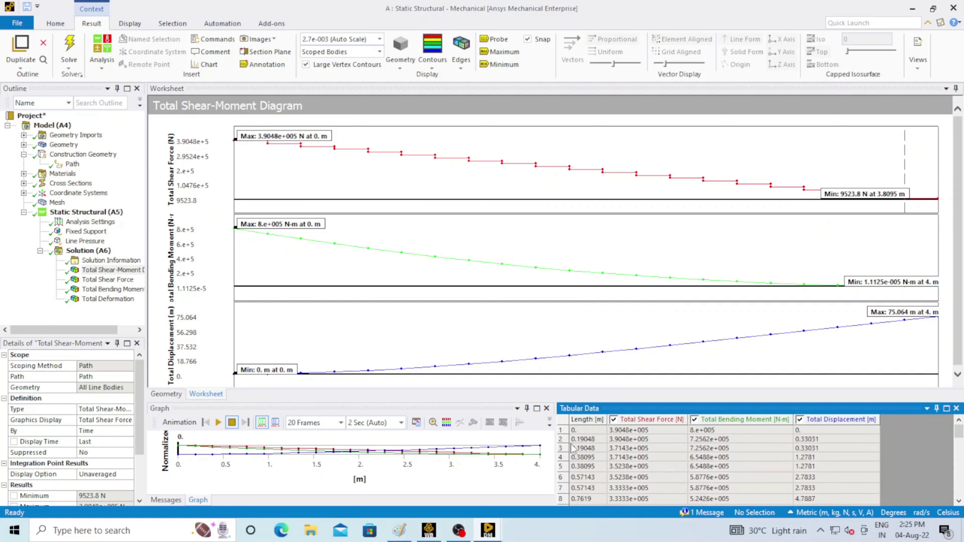
scroll(728, 462, "down", 1)
scroll(728, 461, "down", 2)
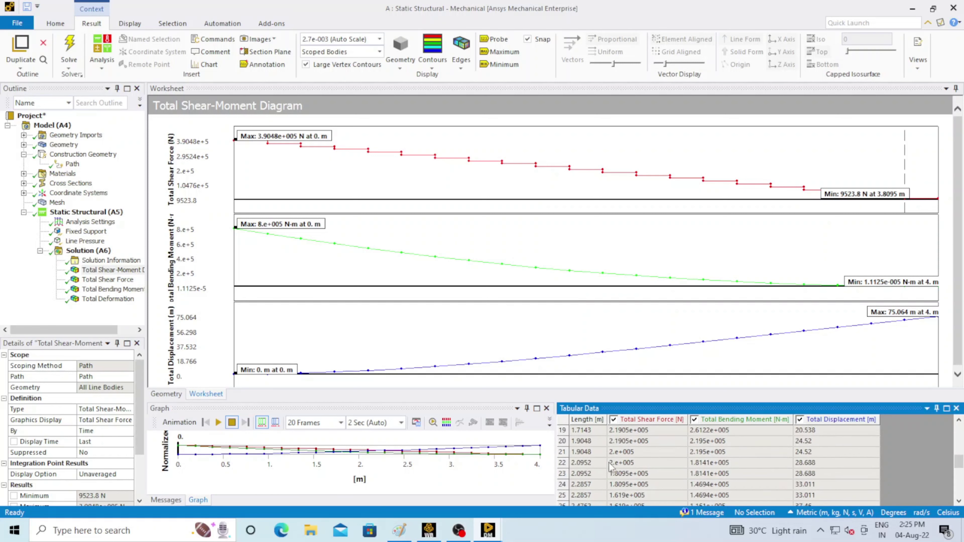
left_click(166, 394)
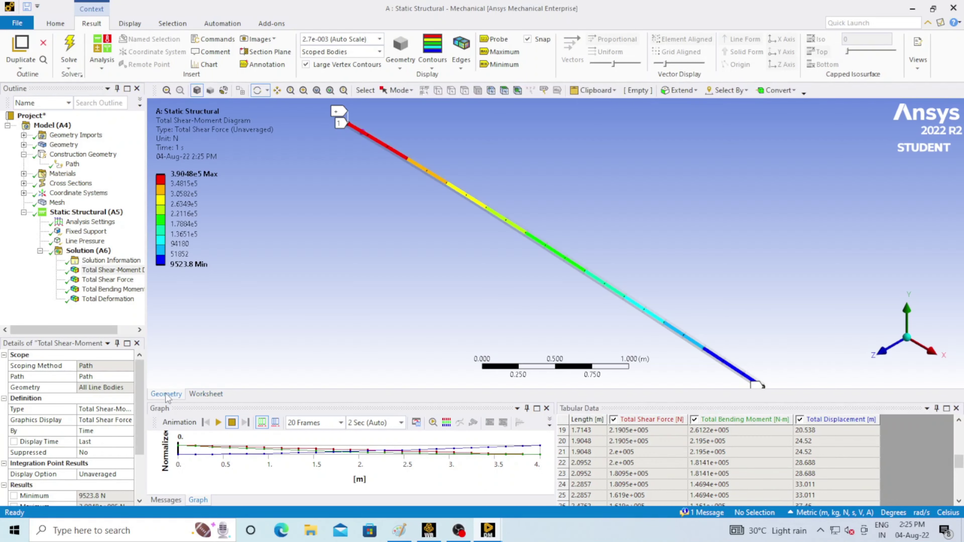
left_click_drag(566, 232, 628, 327)
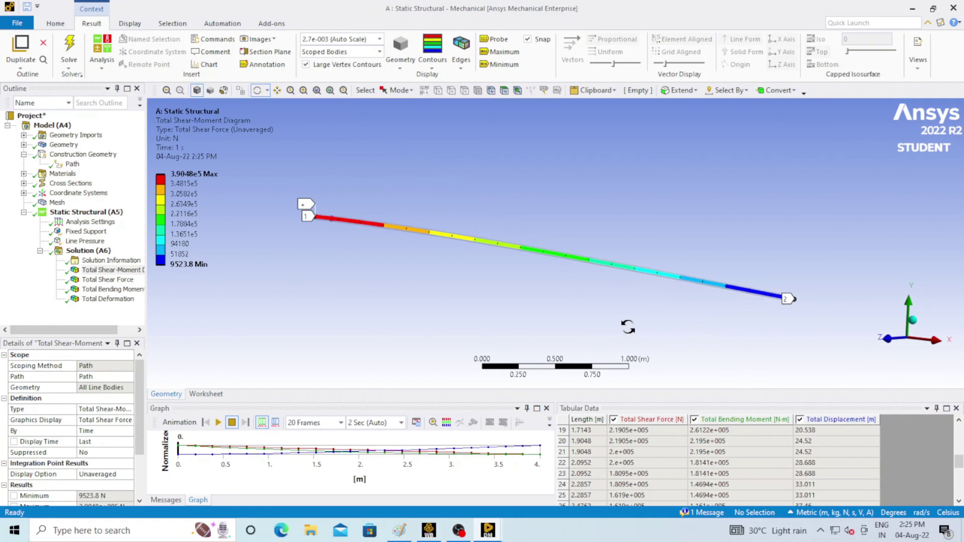
Display the Total Shear Force result on the beam and play its animation.
left_click(115, 282)
left_click_drag(655, 353, 518, 357)
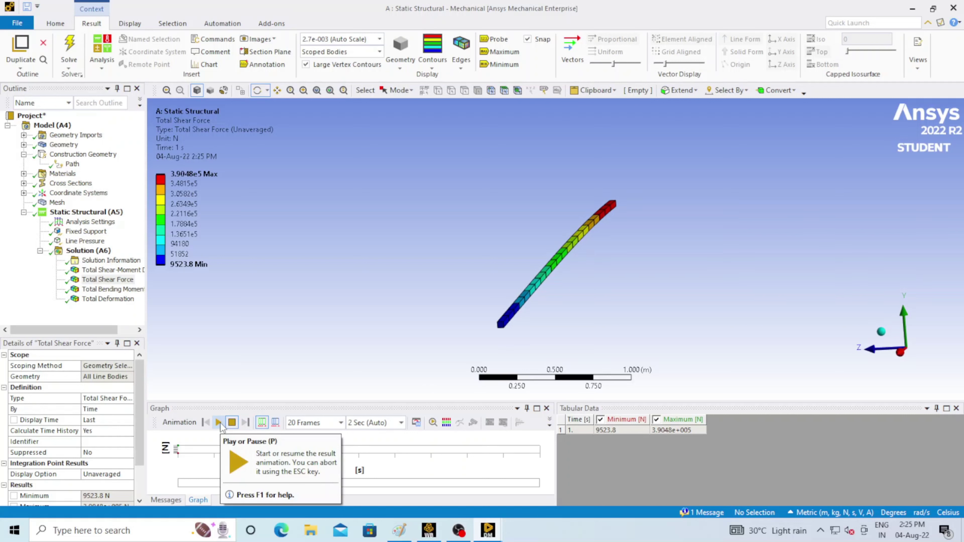
left_click(220, 423)
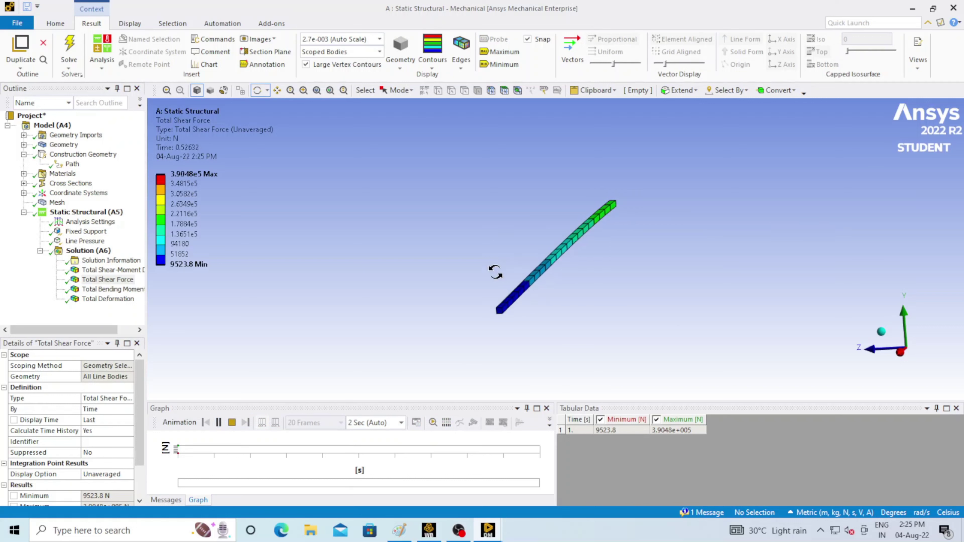
left_click_drag(648, 329, 626, 334)
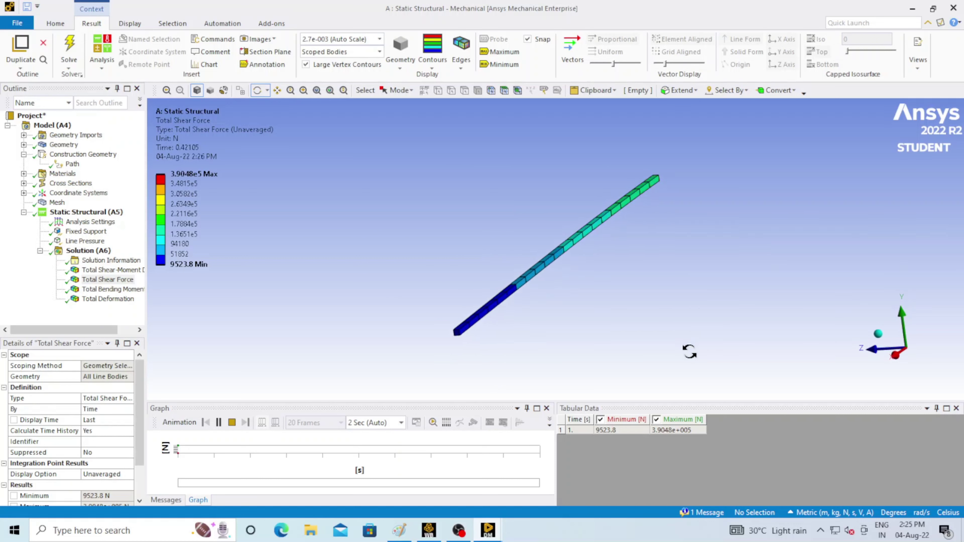